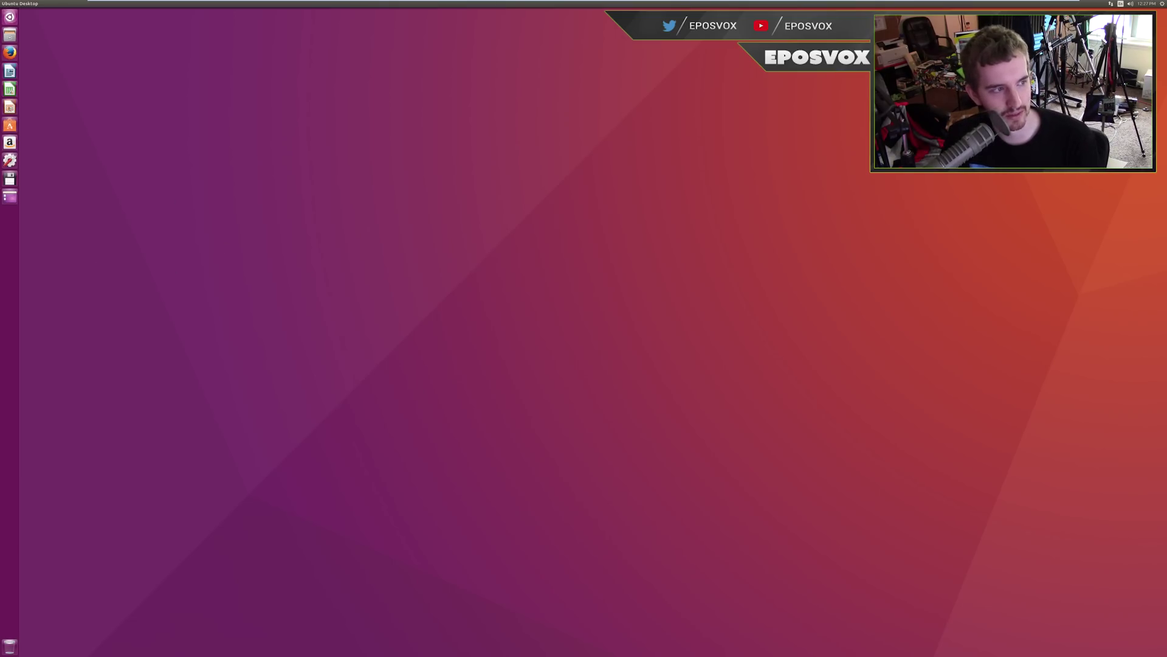
Step: Open a new terminal window while the apt install downloads its packages
key("ctrl+alt+t")
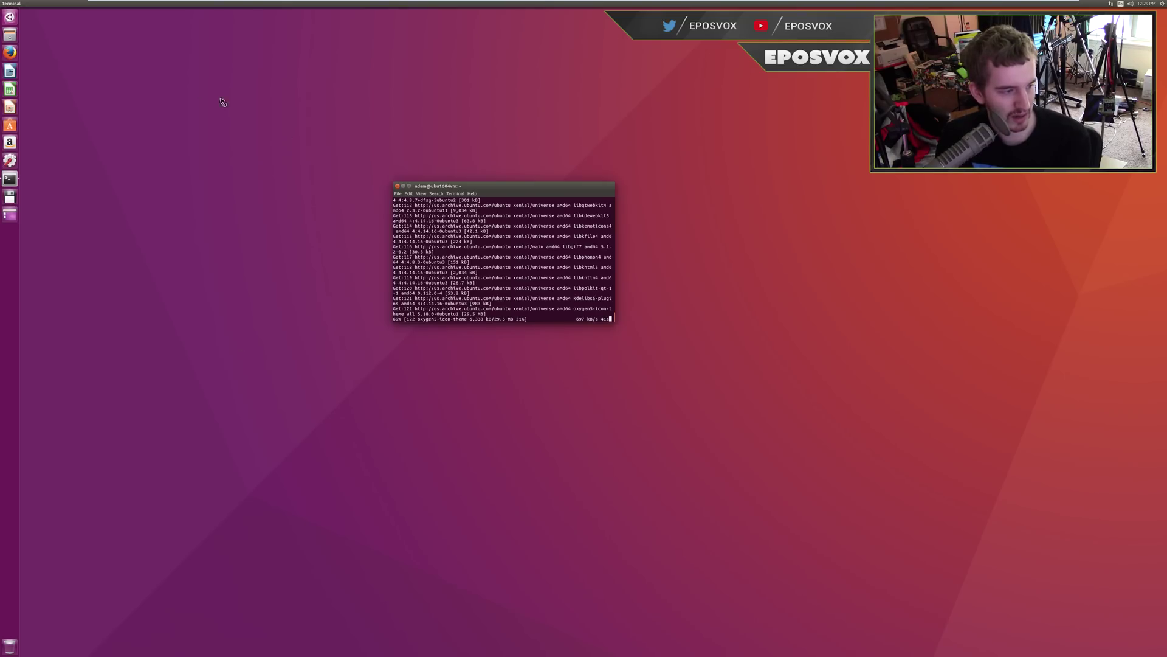
Step: Search the Dash Applications lens for 'chrom', 'chrome' and 'chromium', finding no browser installed
left_click(9, 19)
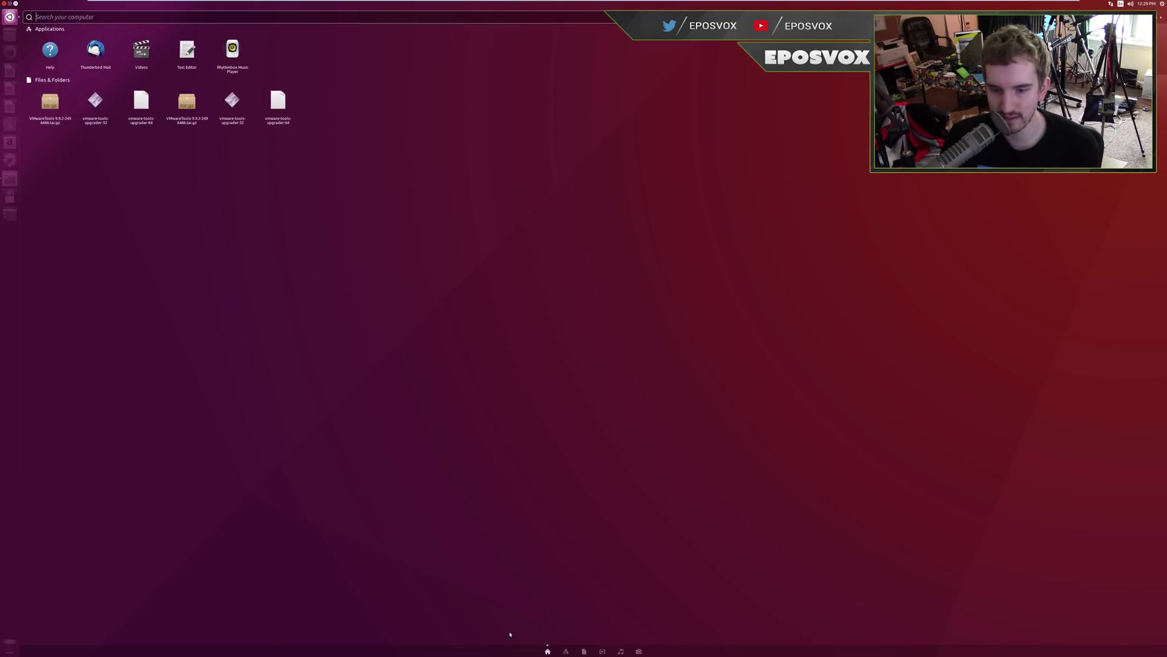
key("ctrl+Tab")
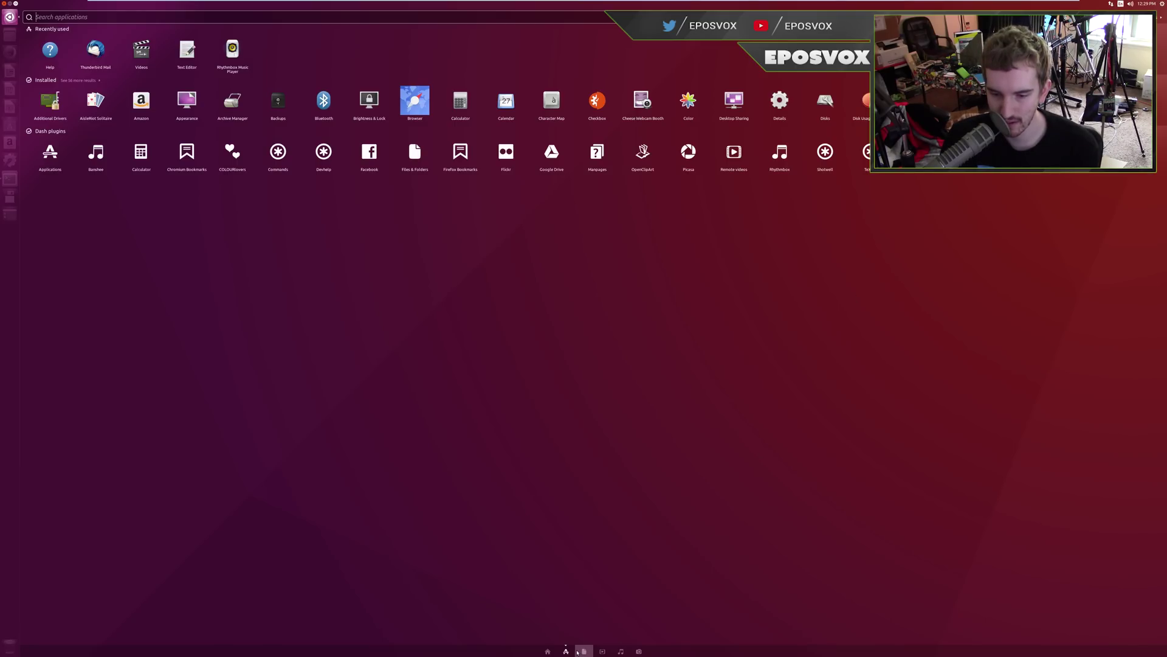
left_click(170, 19)
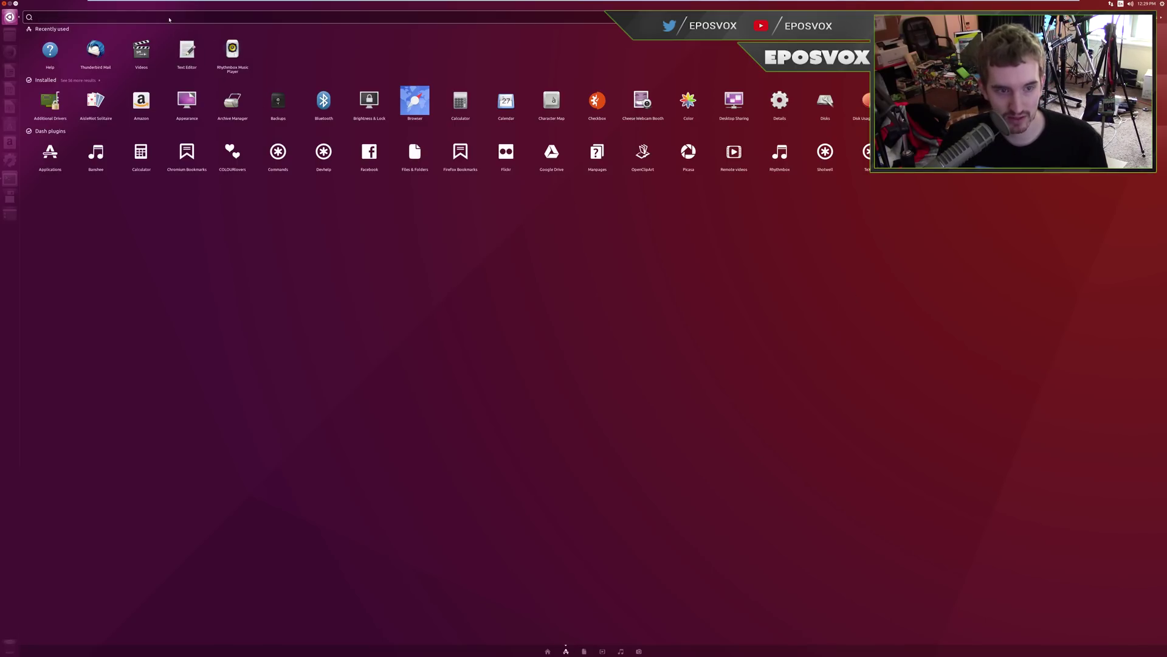
type("chrom")
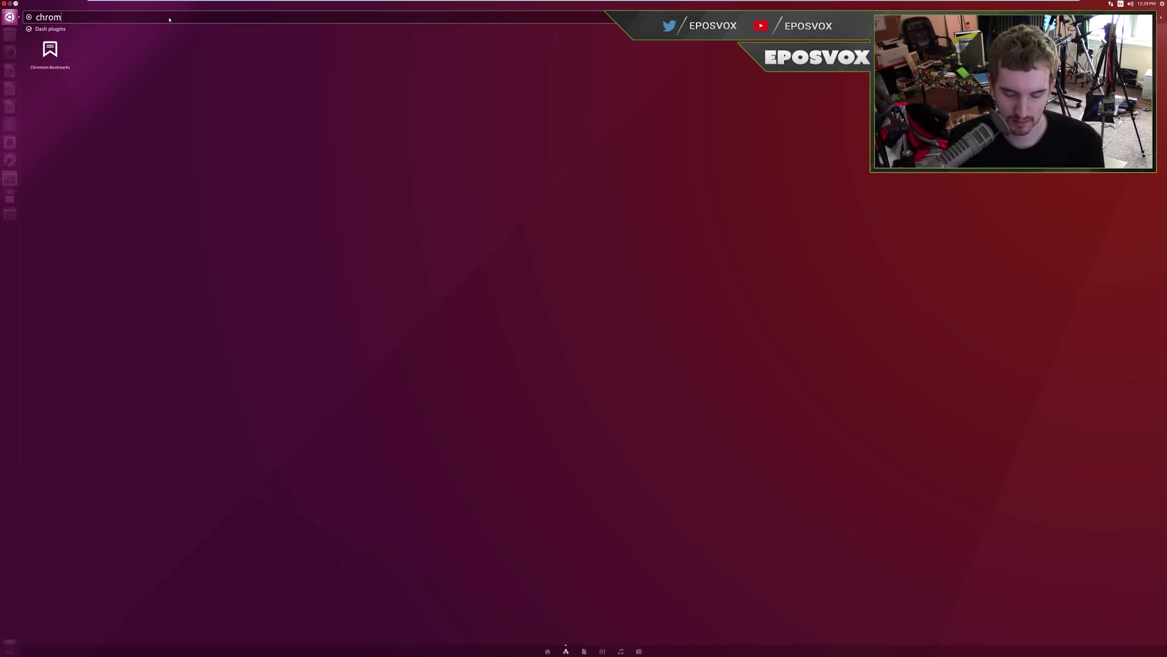
key("super")
key("super")
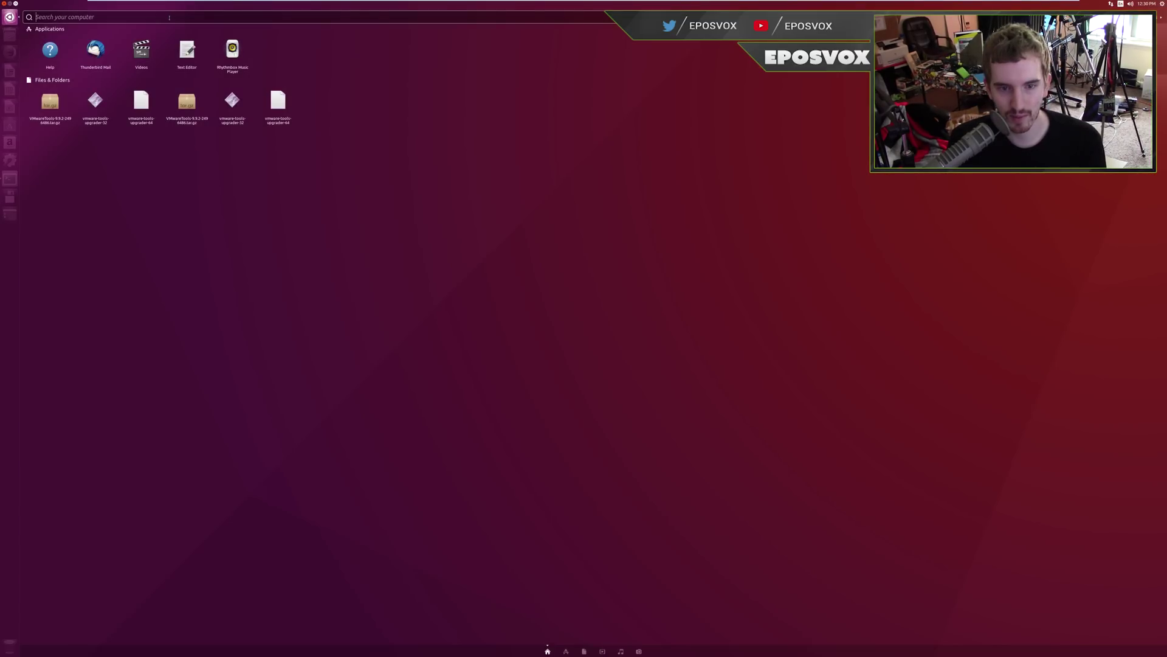
type("chrome")
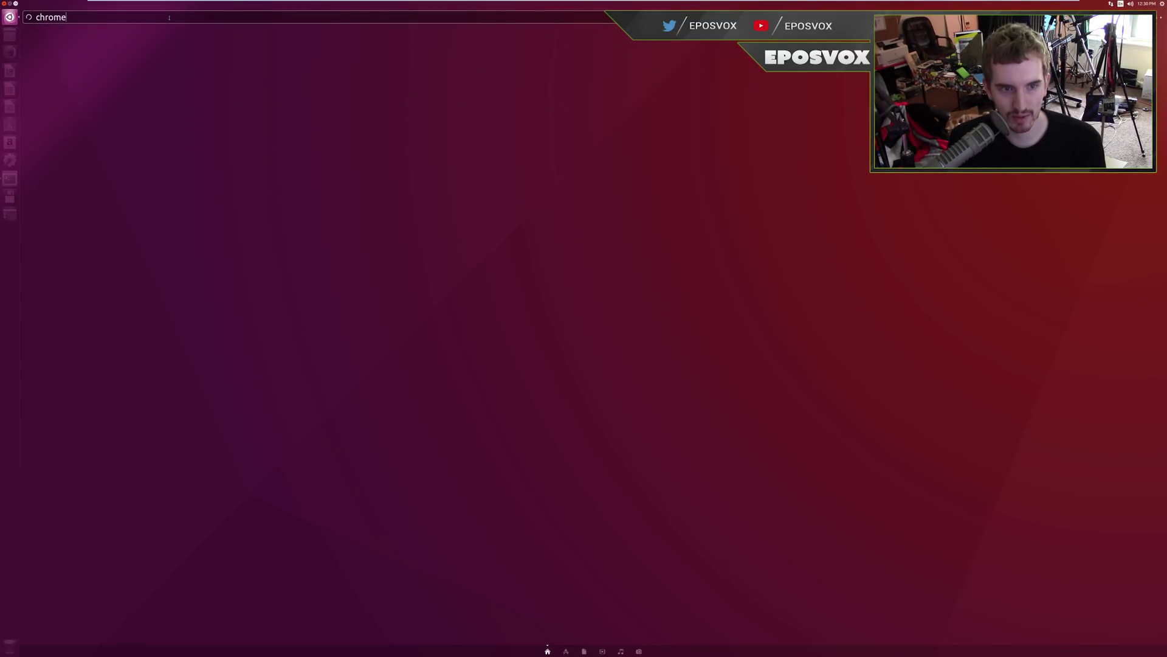
key("BackSpace")
type("ium")
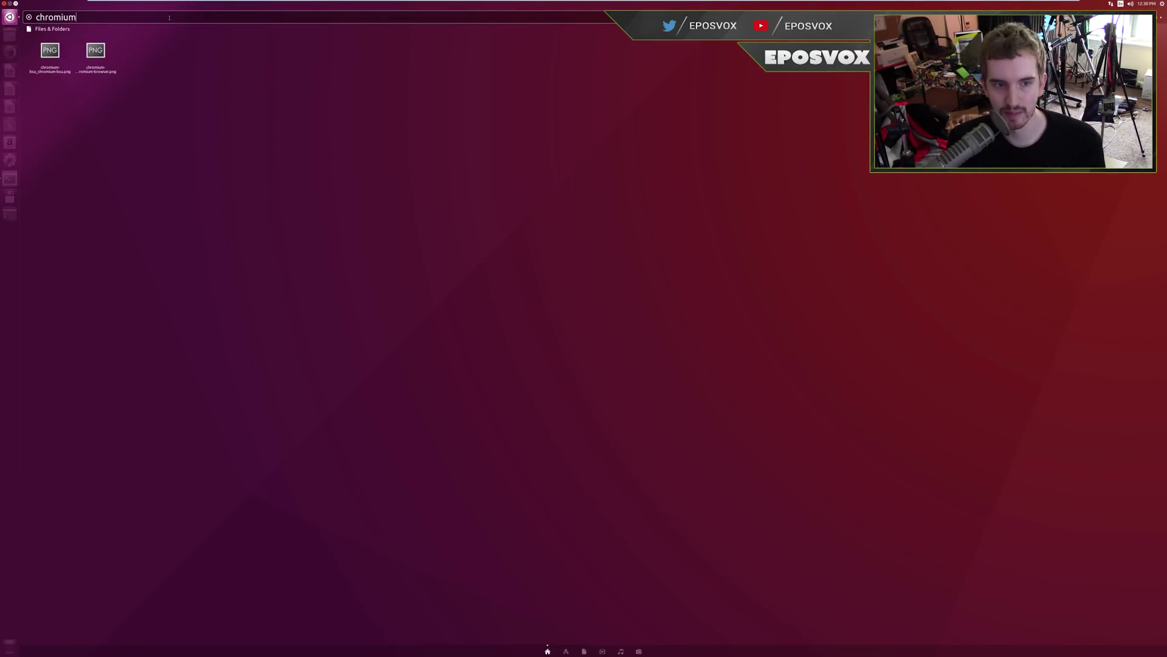
key("BackSpace")
key("BackSpace")
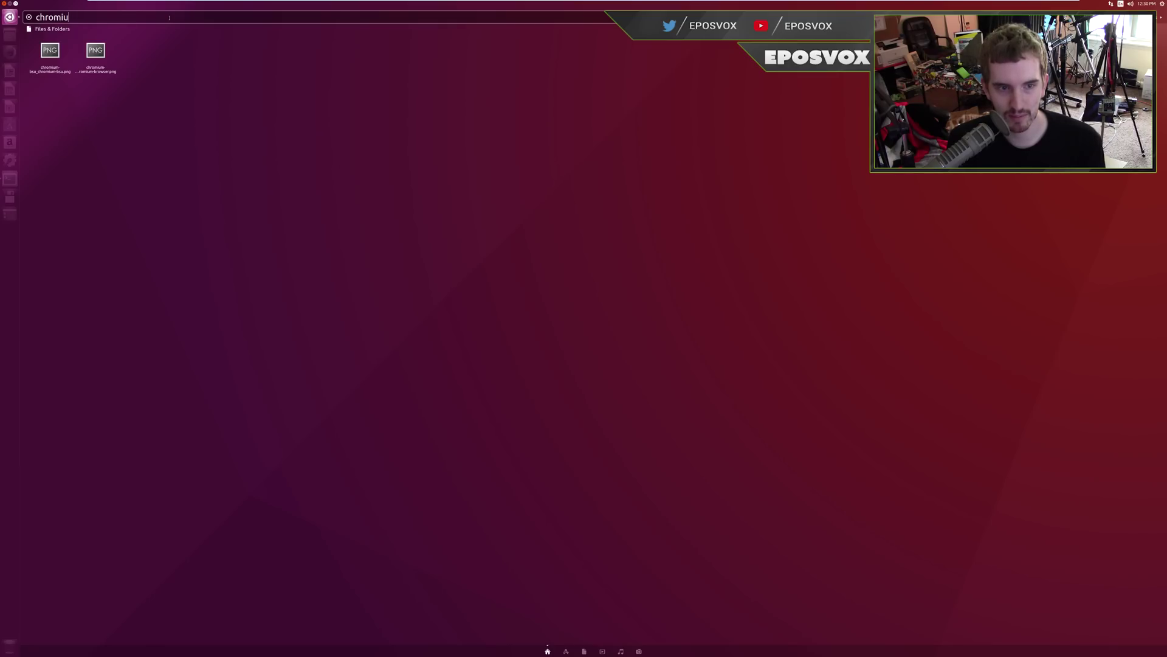
key("Escape")
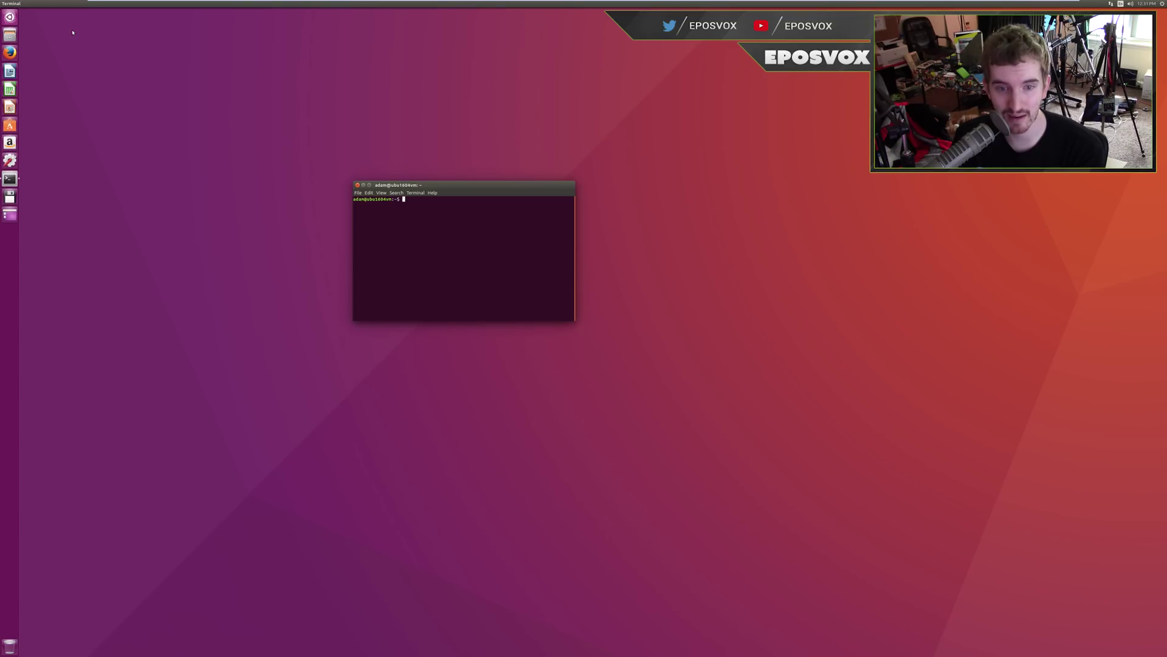
Step: Launch a fresh Terminal window from the Dash search
key("super")
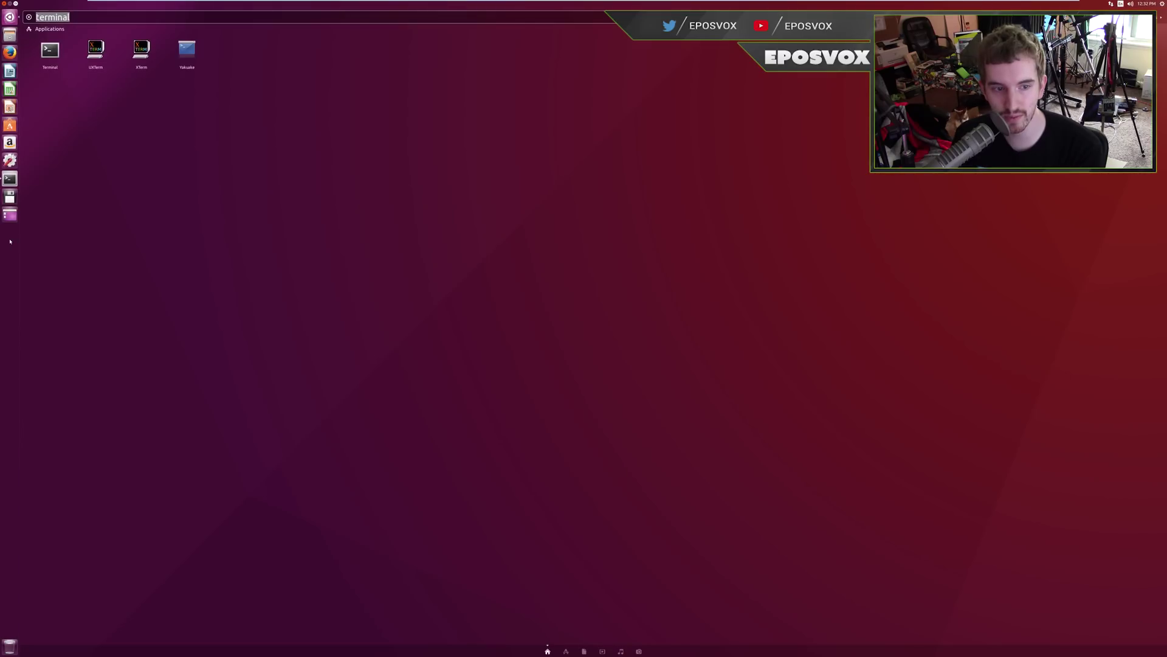
key("Return")
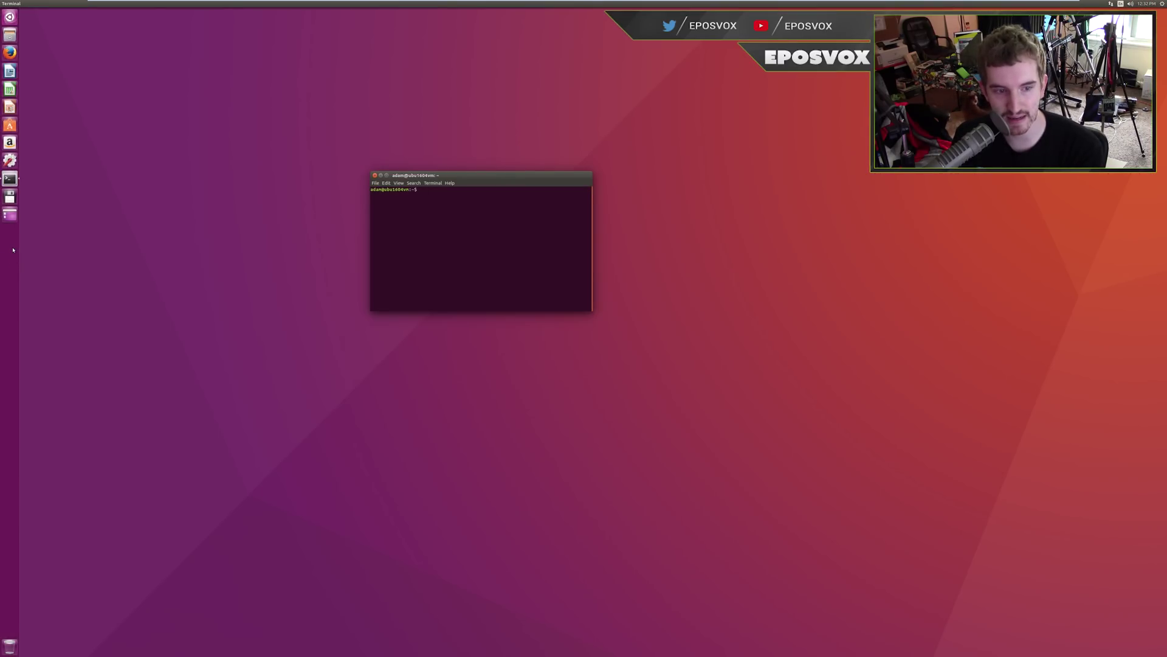
left_click(9, 17)
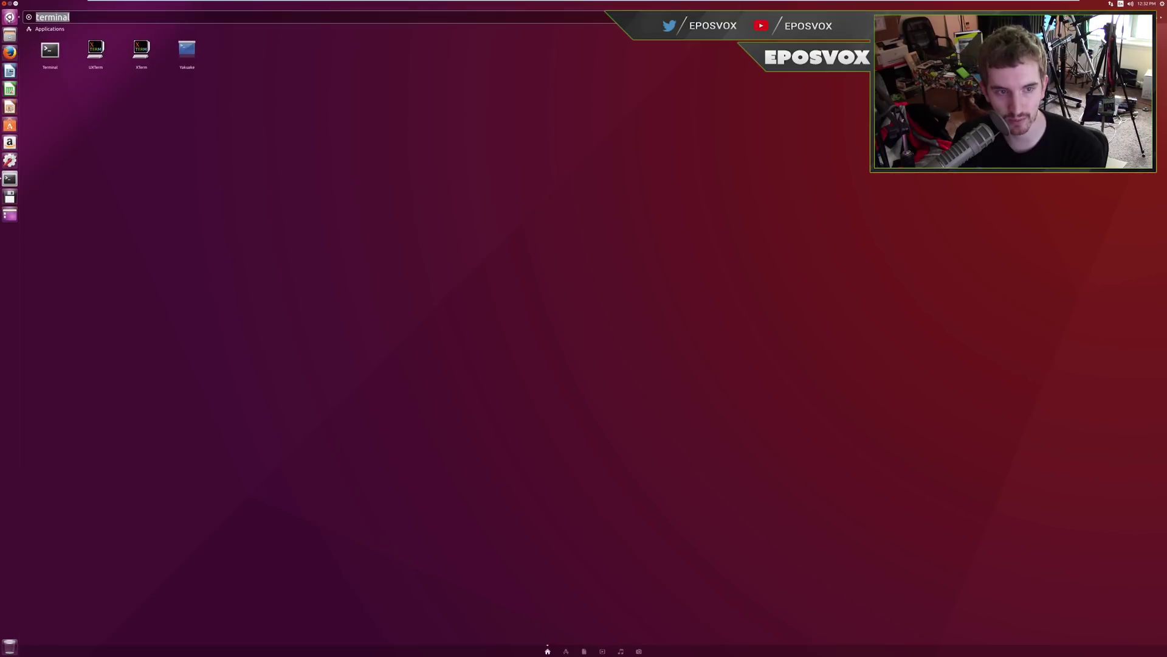
key("Return")
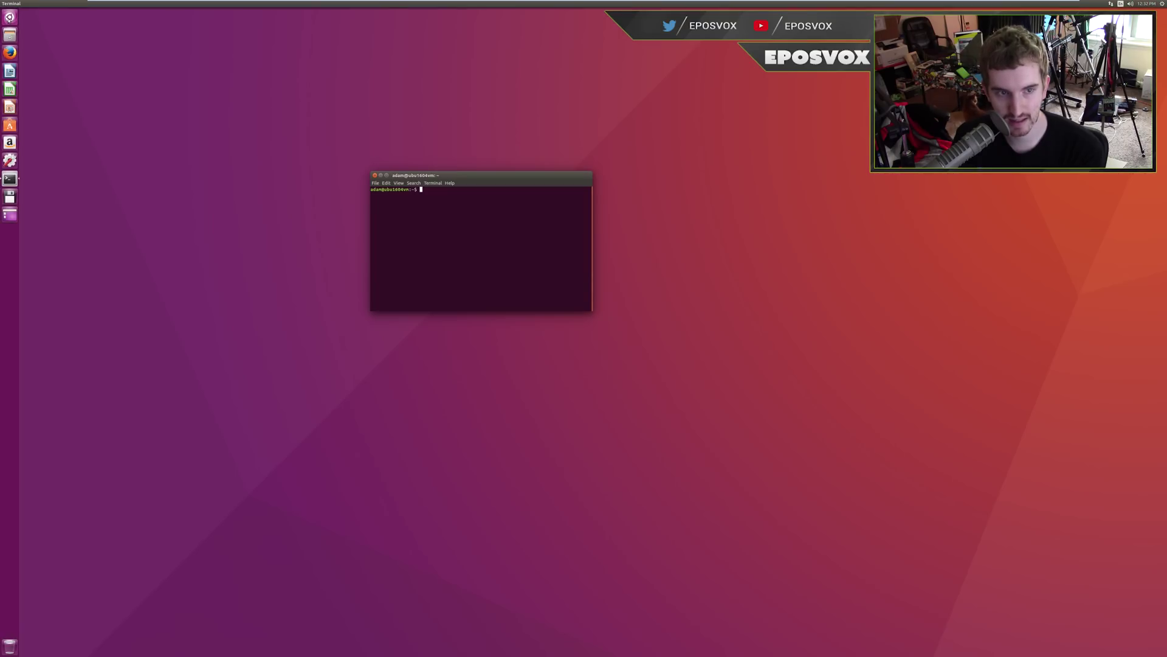
left_click(9, 160)
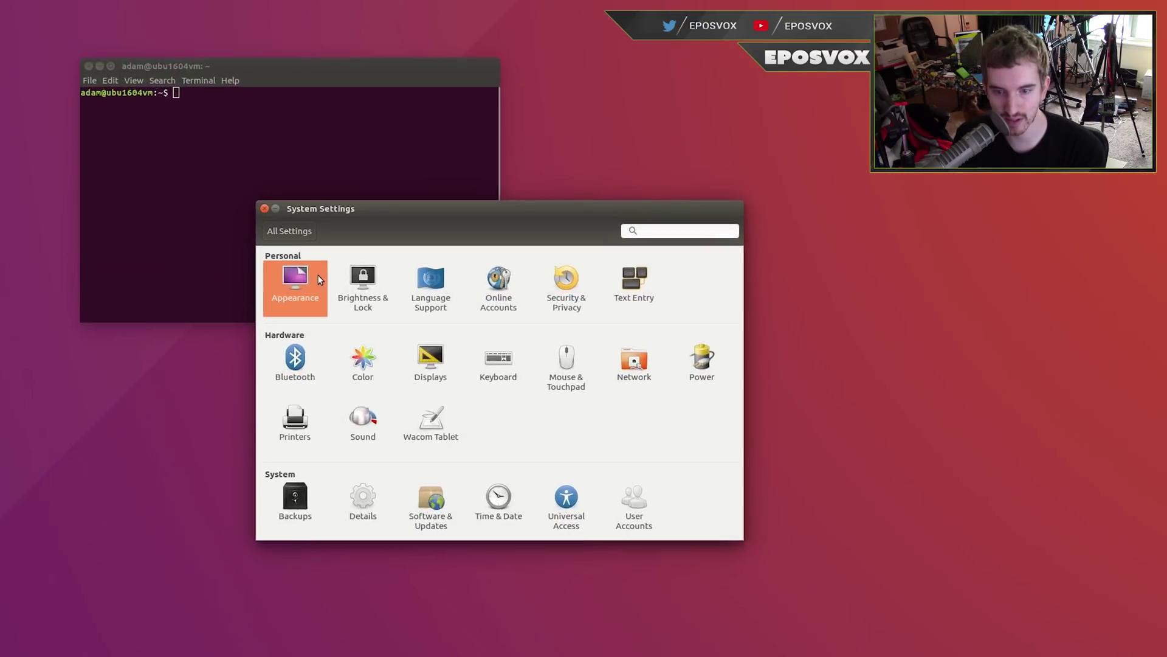
left_click(318, 278)
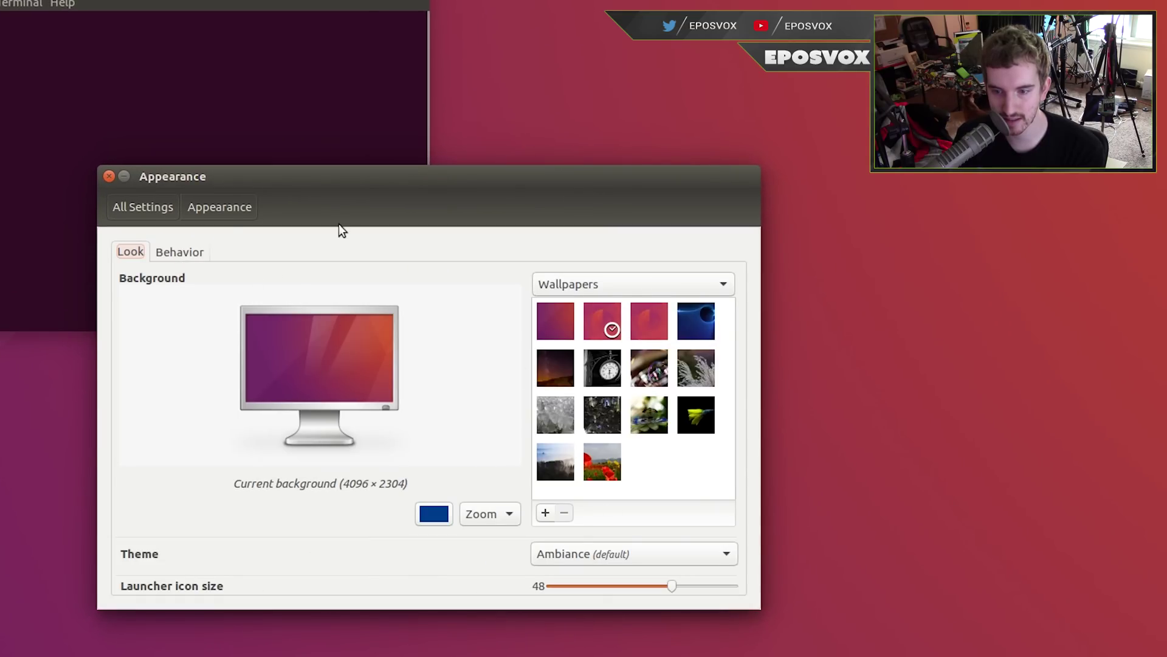
left_click(201, 246)
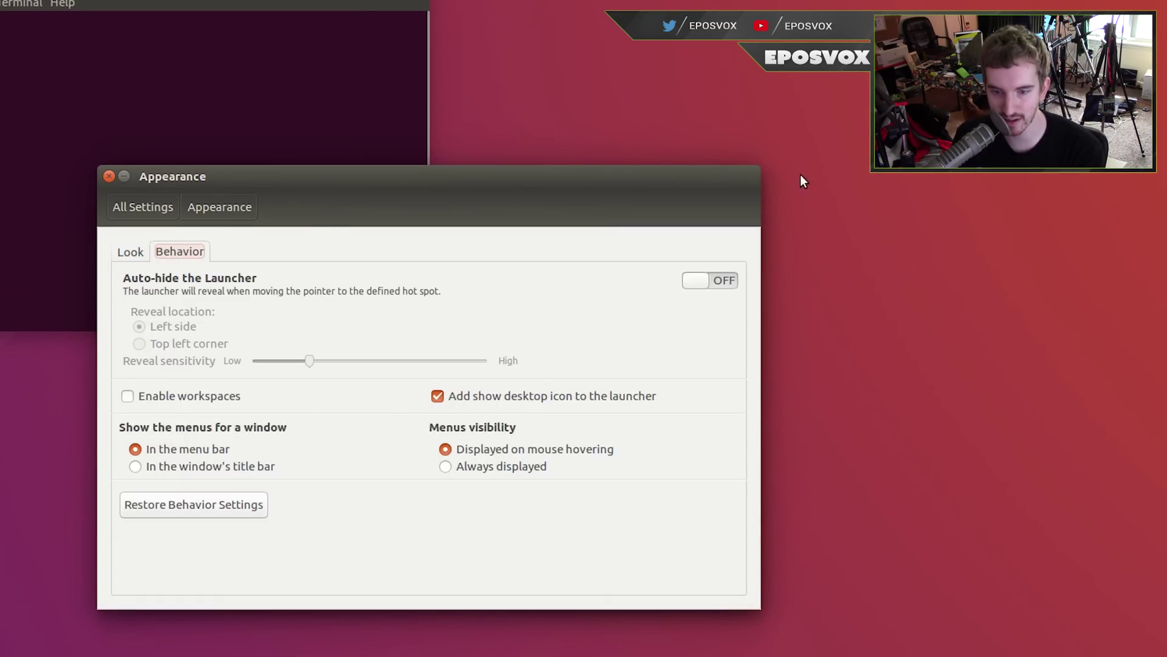
left_click(109, 177)
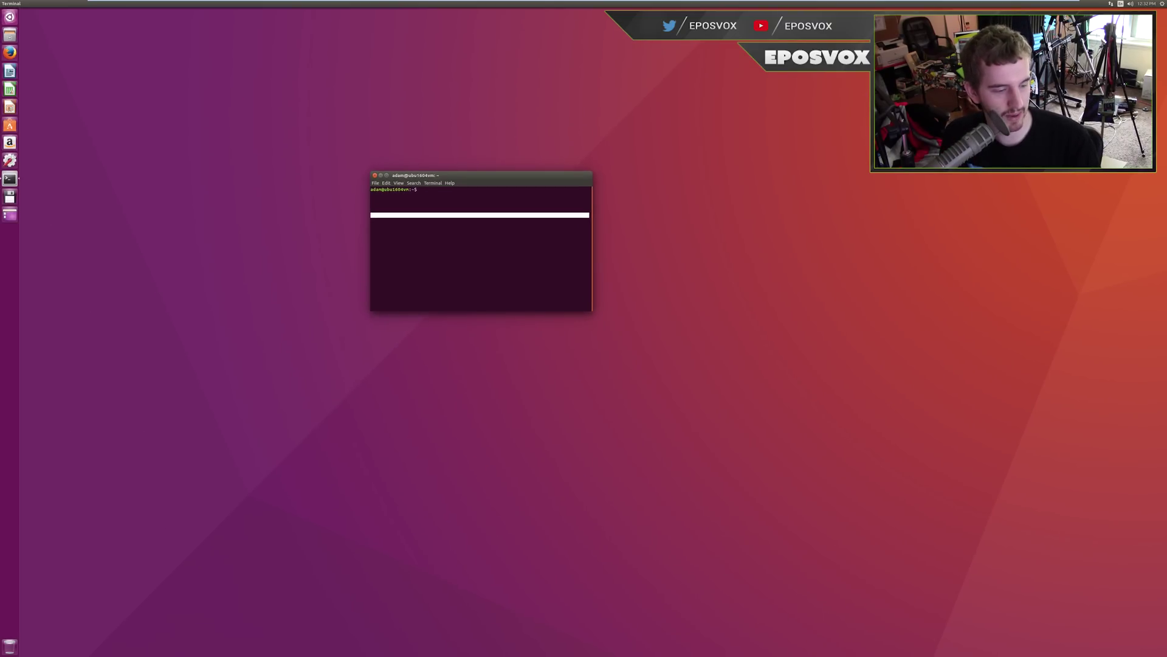
left_click(433, 183)
Step: Set com.canonical.Unity.Launcher launcher-position to 'Bottom' with gsettings, moving the launcher to the bottom edge
key("Escape")
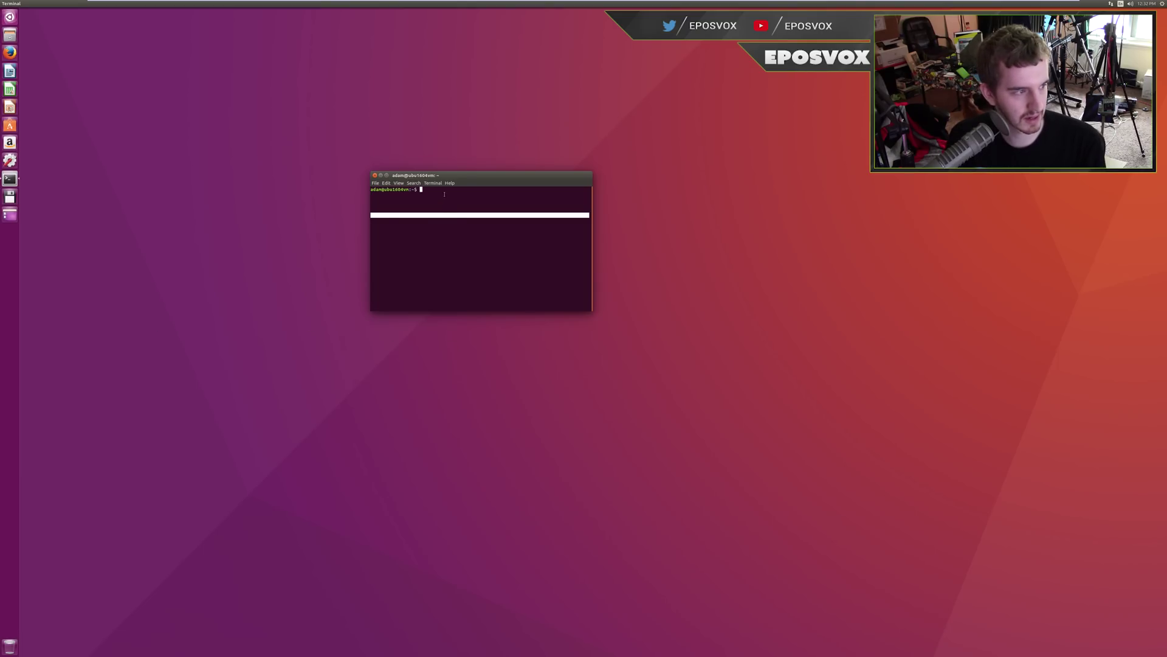
type("gsettings set com.c")
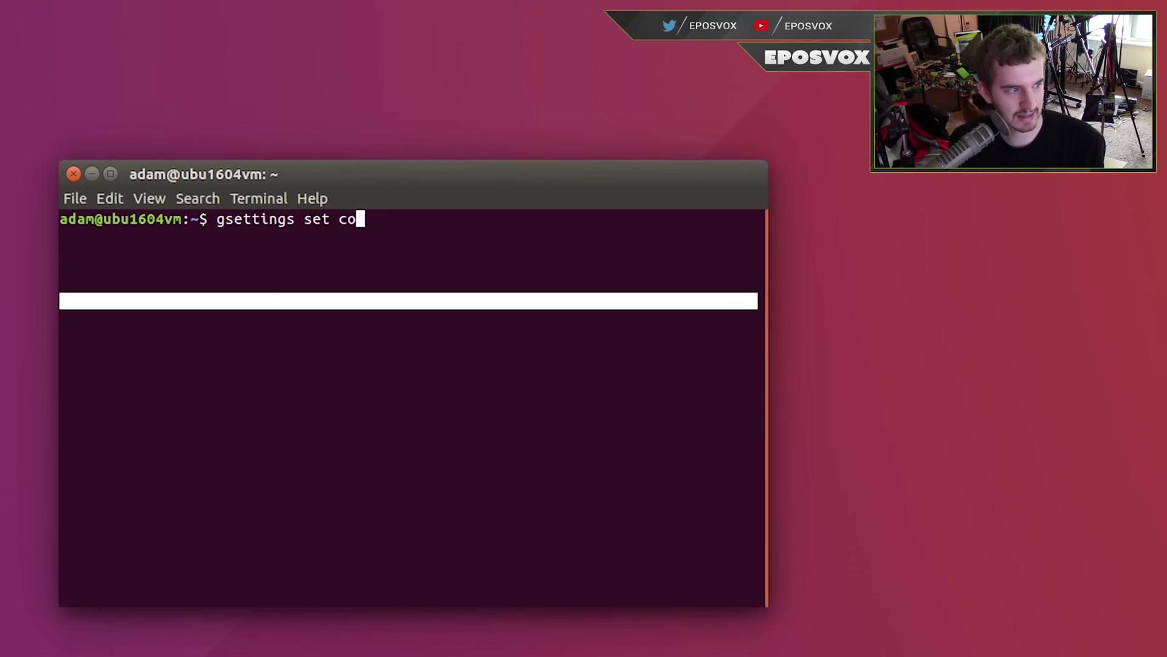
key("BackSpace")
type("canon")
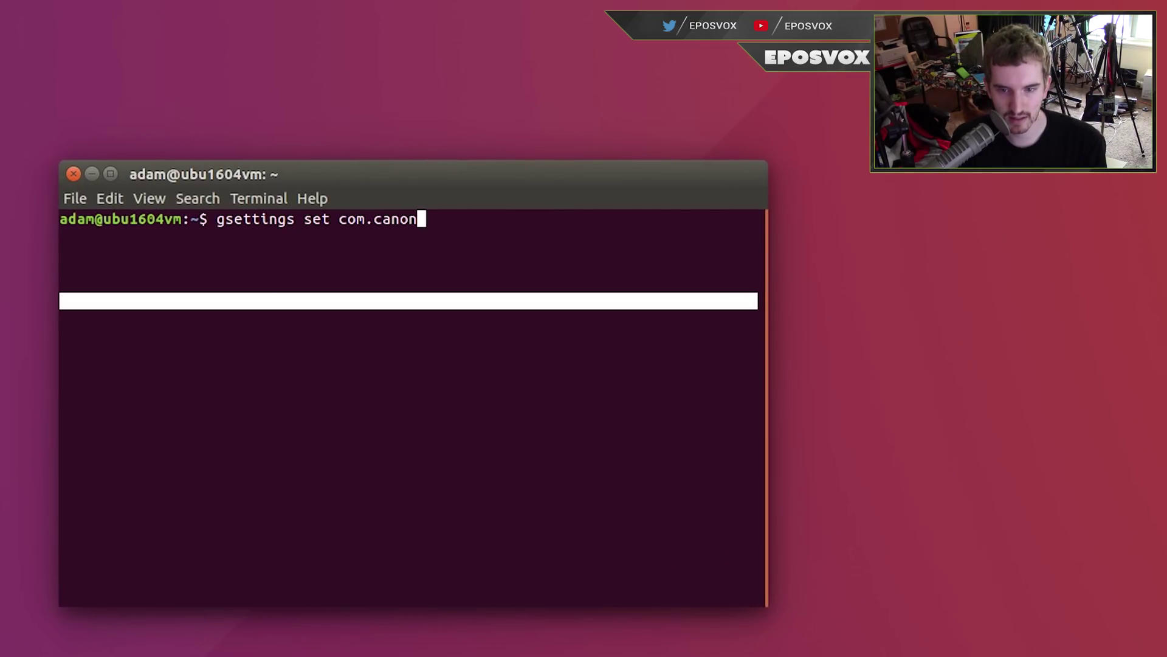
type("ical.Unit")
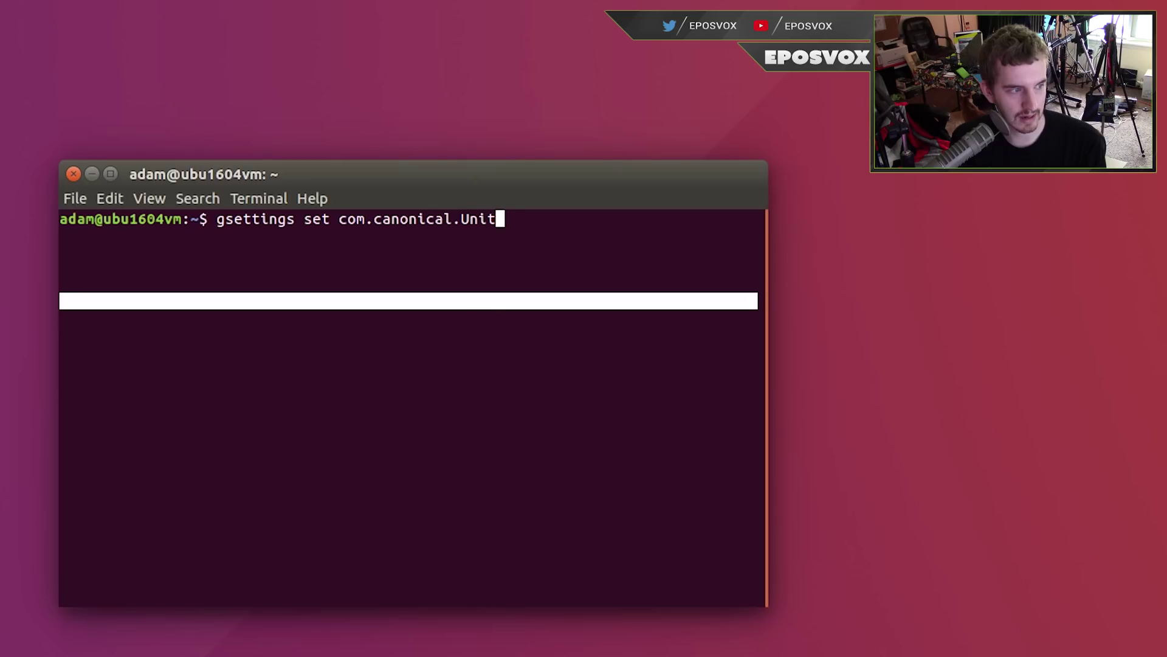
type("y.Launcher lacu")
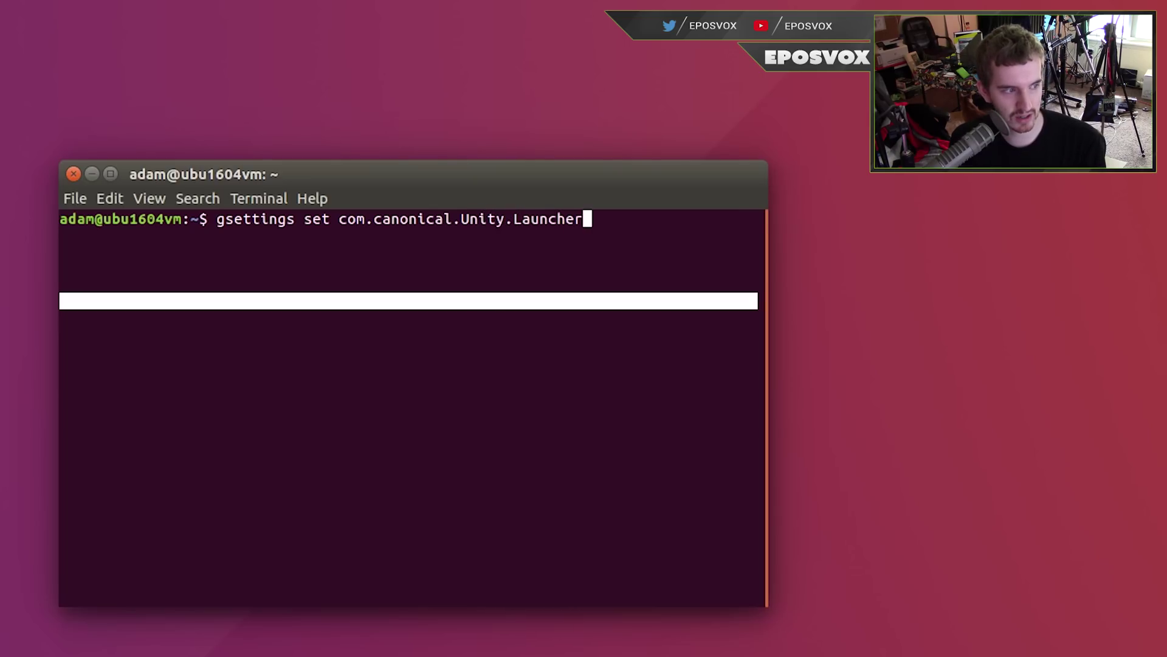
key("BackSpace")
key("BackSpace")
type("uncher-positi")
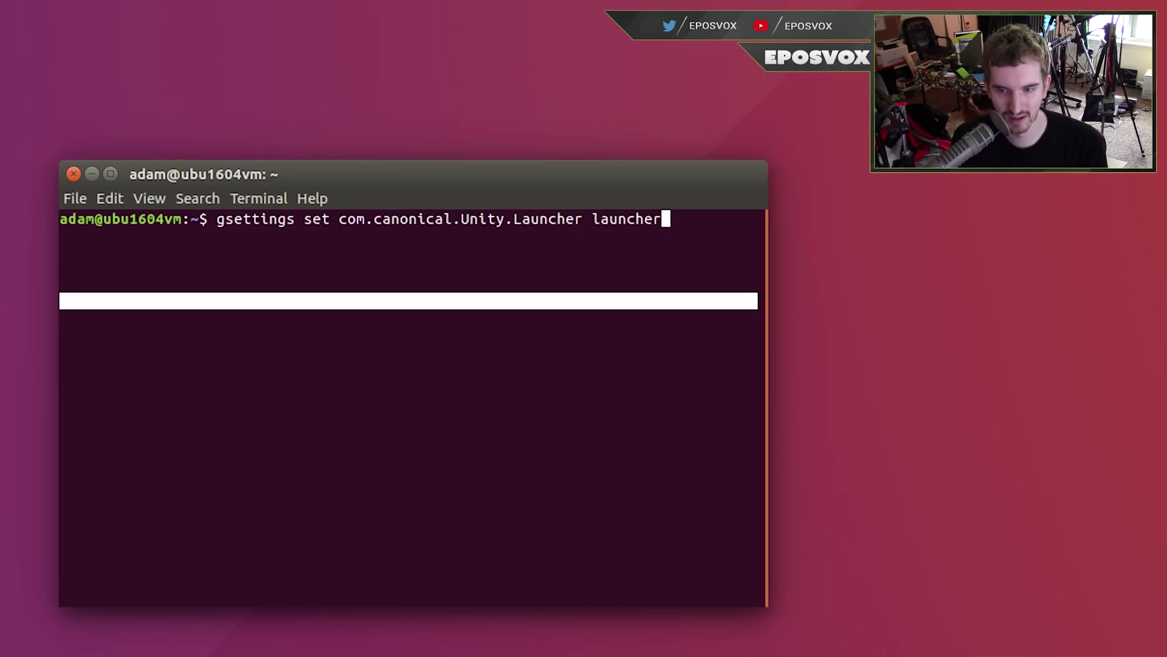
type("on ")
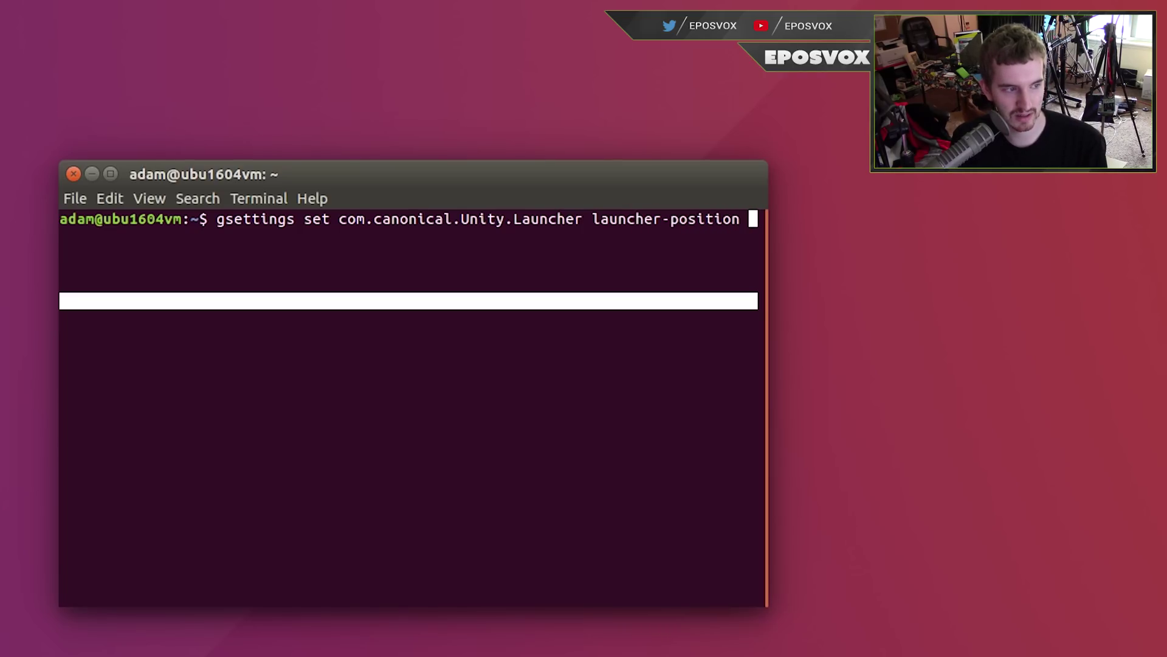
type("'Bottom'")
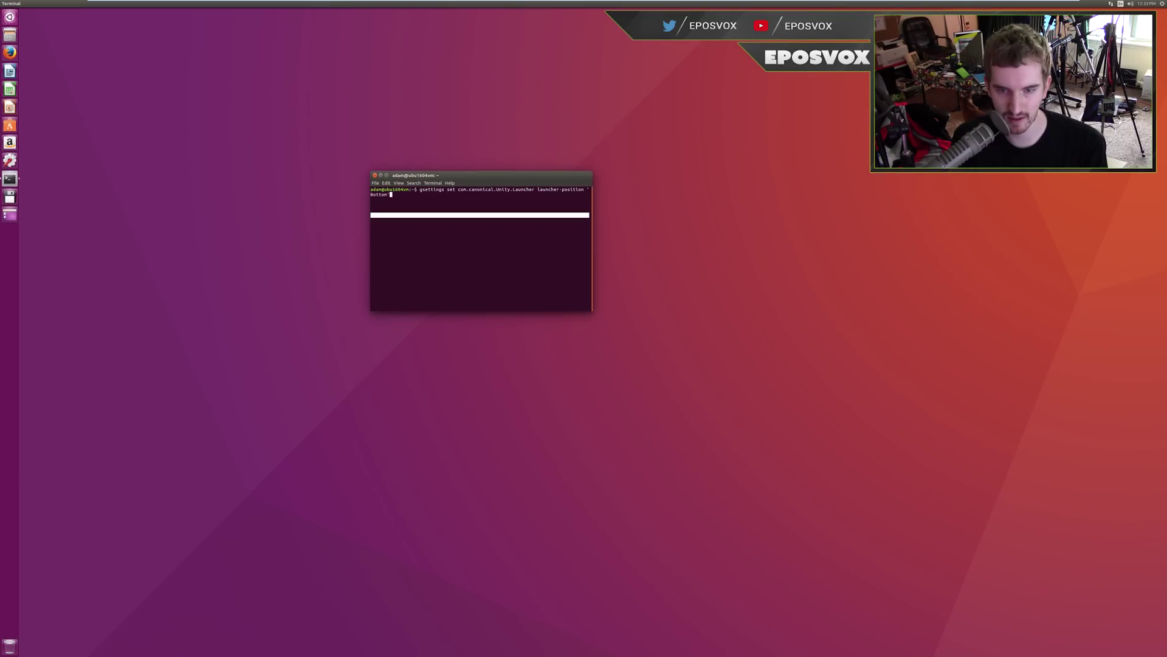
key("Return")
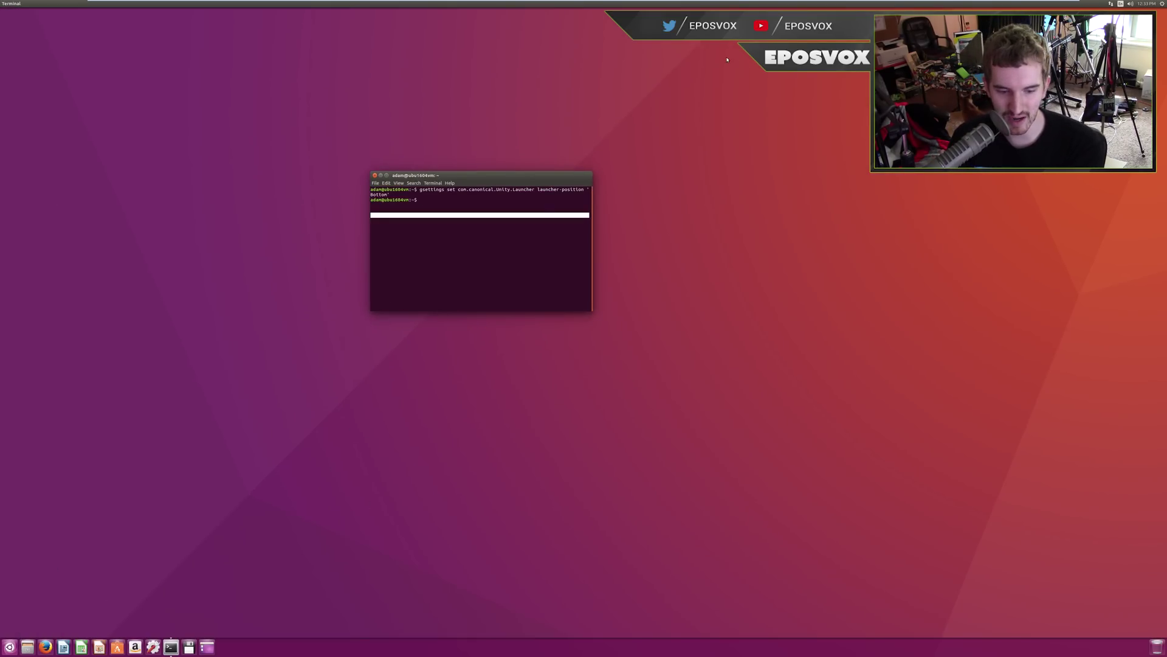
left_click(105, 85)
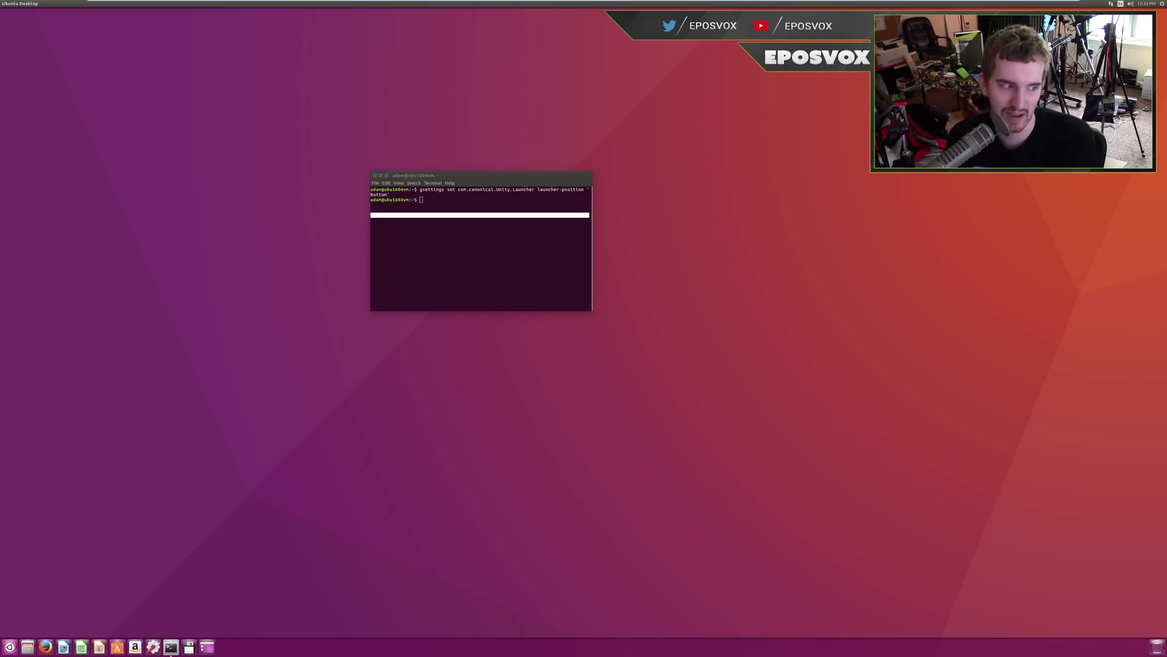
Step: Rerun the gsettings command with launcher-position 'Left' to restore the left-side launcher
left_click(475, 206)
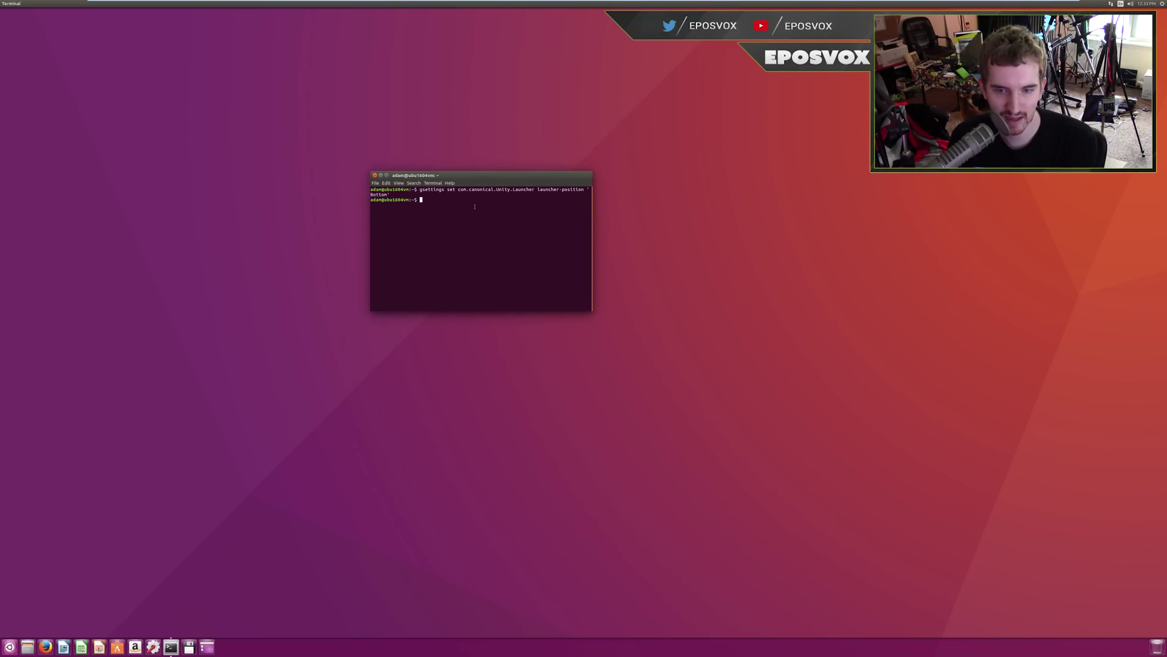
key("Up")
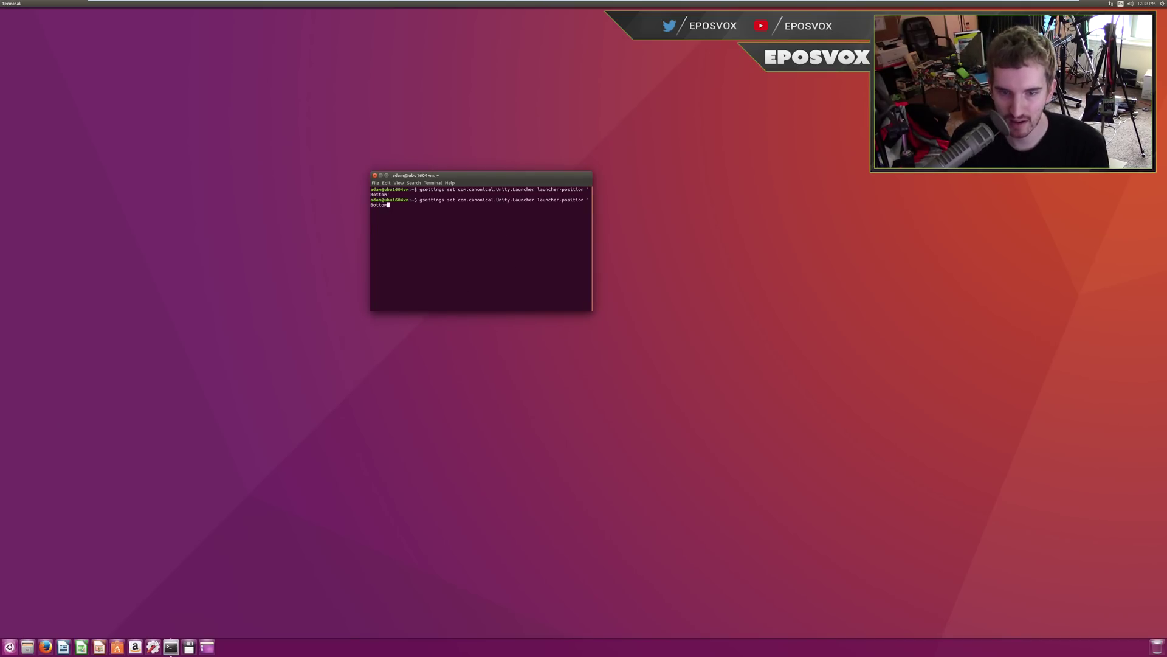
key("BackSpace")
type("Left'")
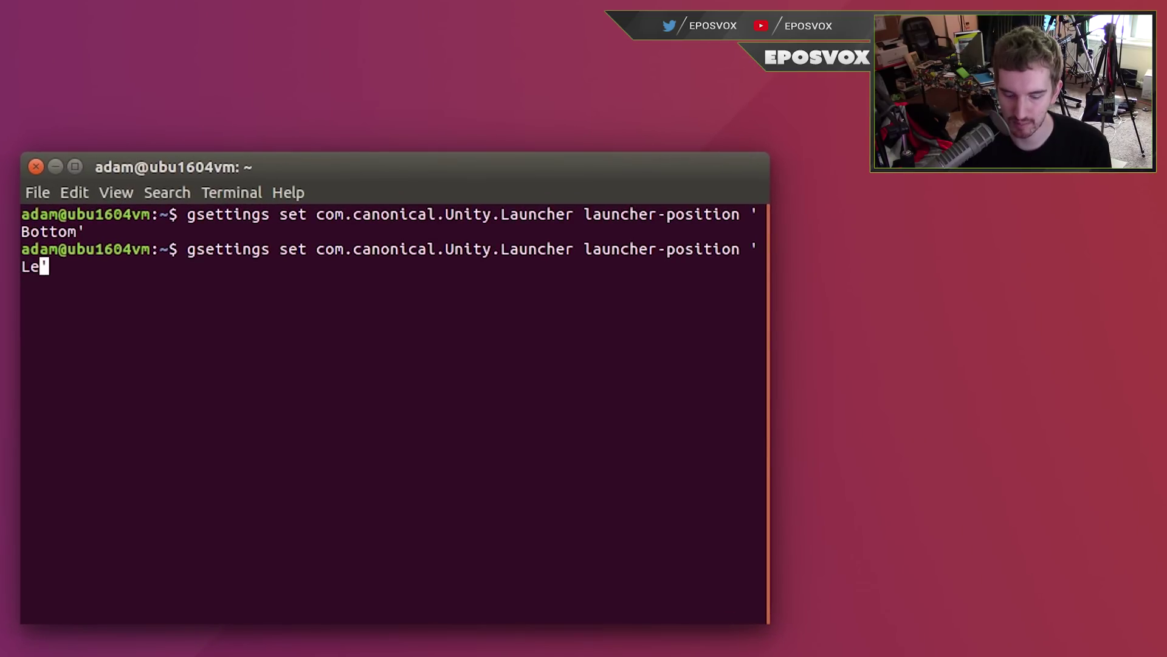
key("Return")
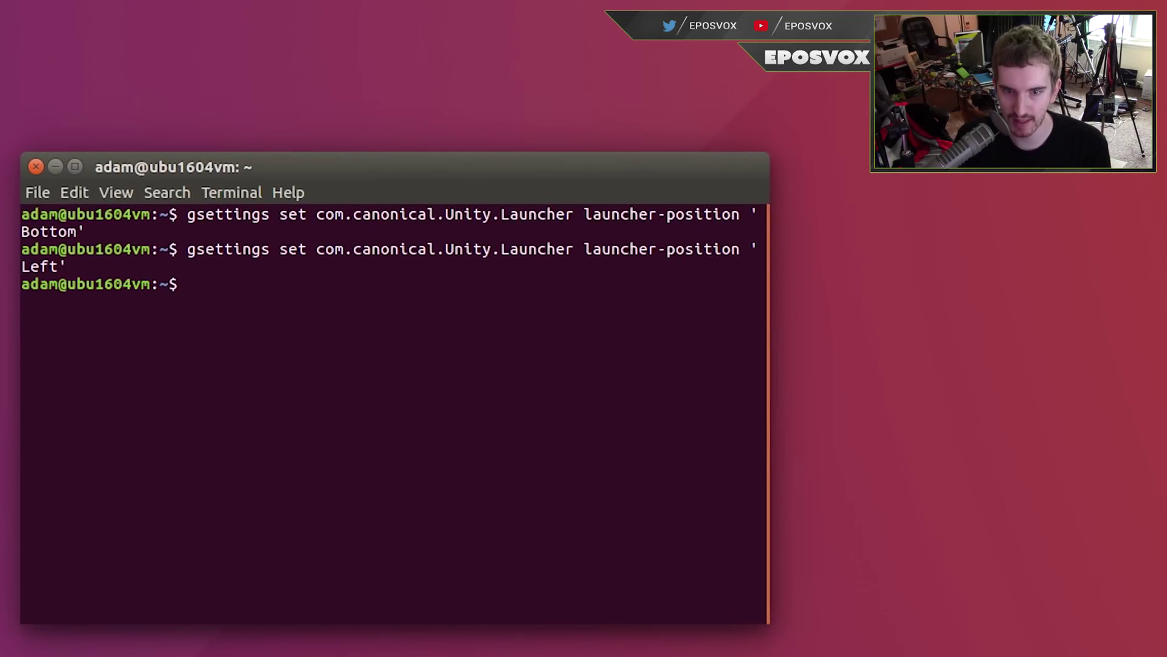
Step: Try launcher-position 'Right', which gsettings rejects as out of range
key("Up")
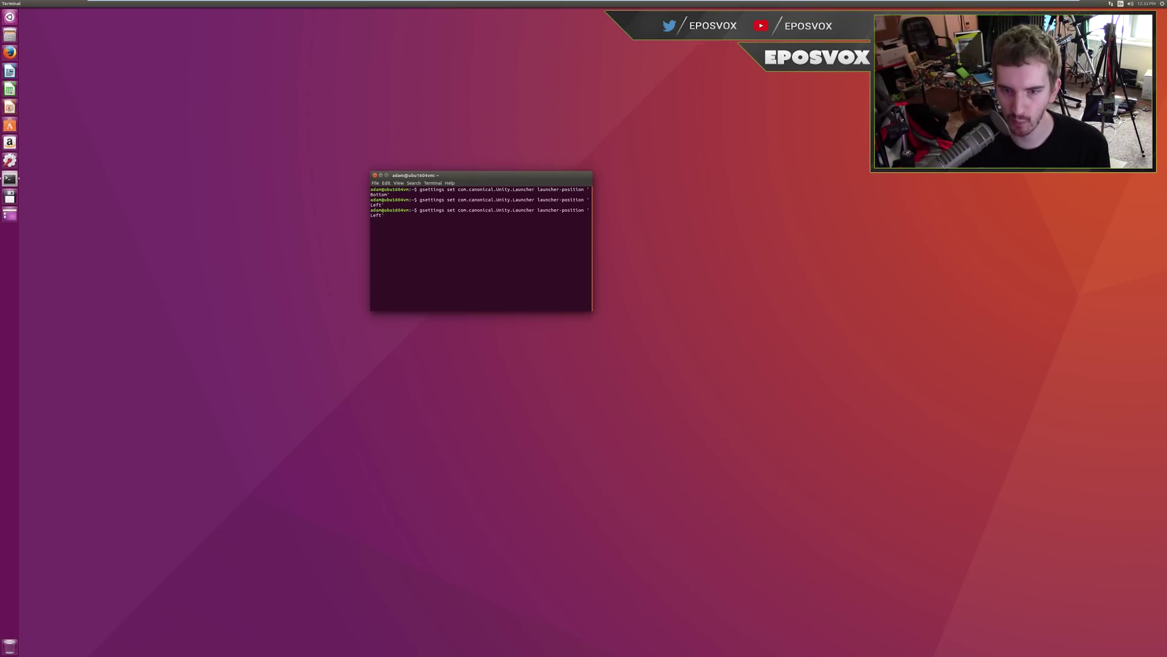
key("BackSpace")
key("BackSpace")
key("BackSpace")
key("BackSpace")
key("BackSpace")
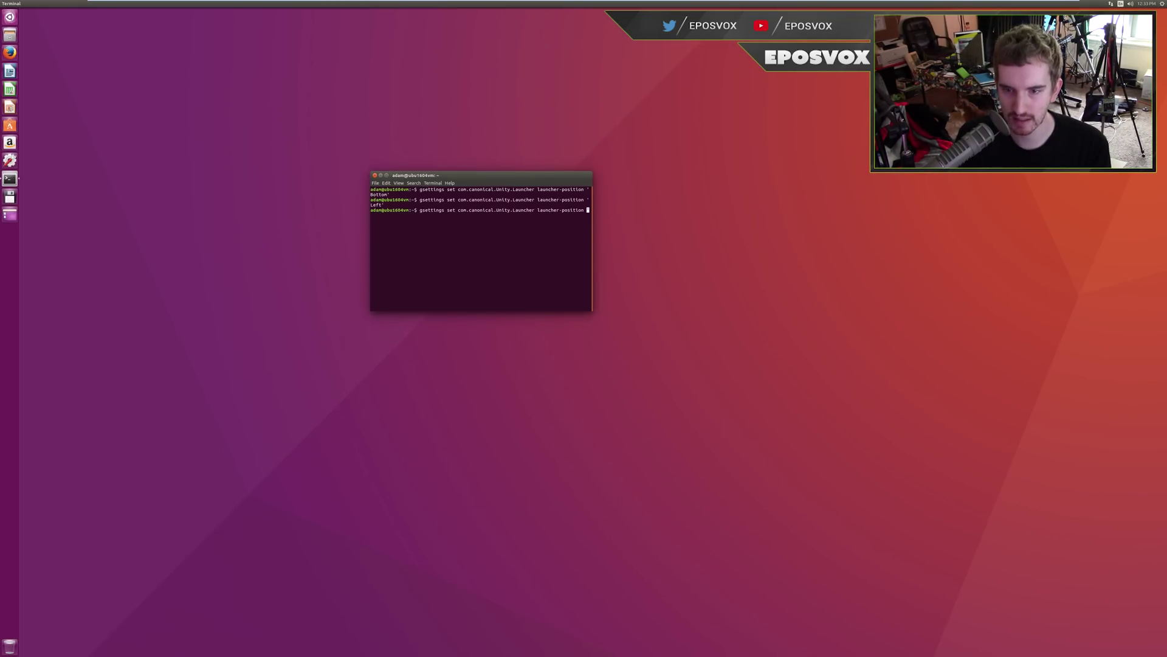
type("Right'")
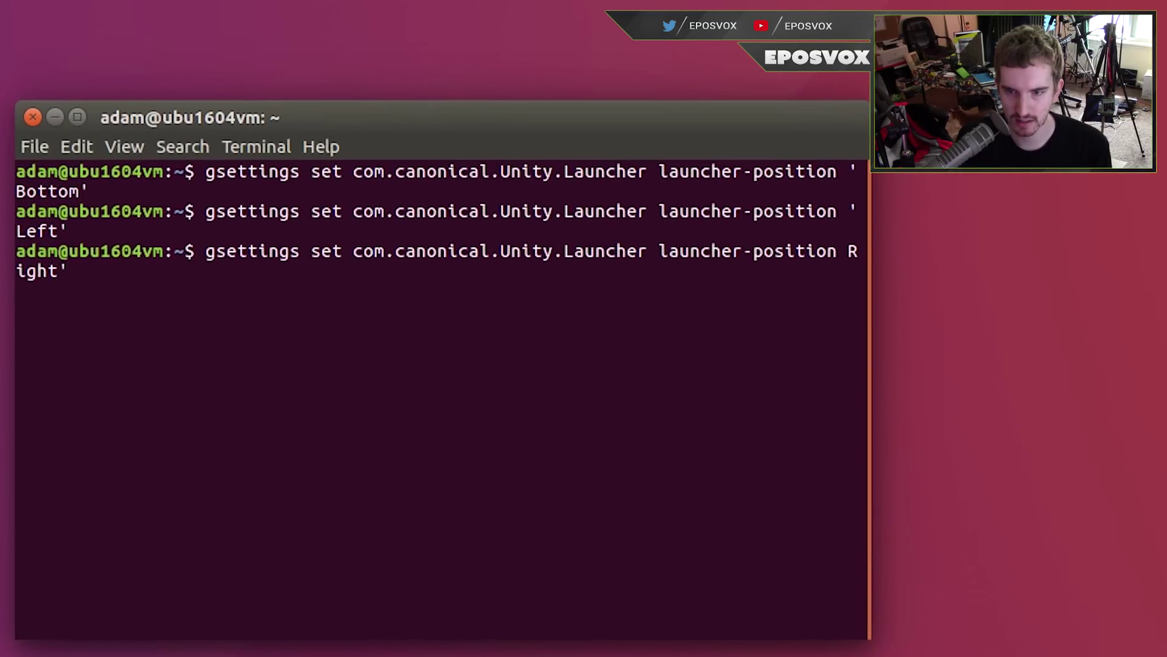
key("Left")
key("Left")
key("Left")
key("Left")
key("Left")
key("Left")
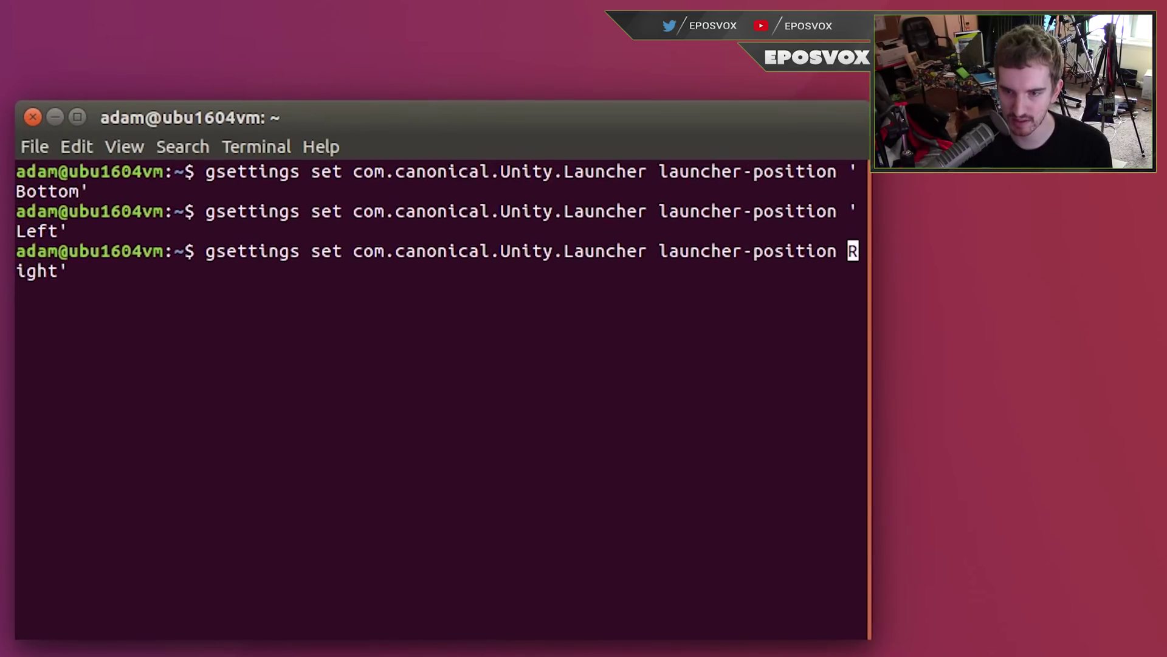
key("Right")
key("Return")
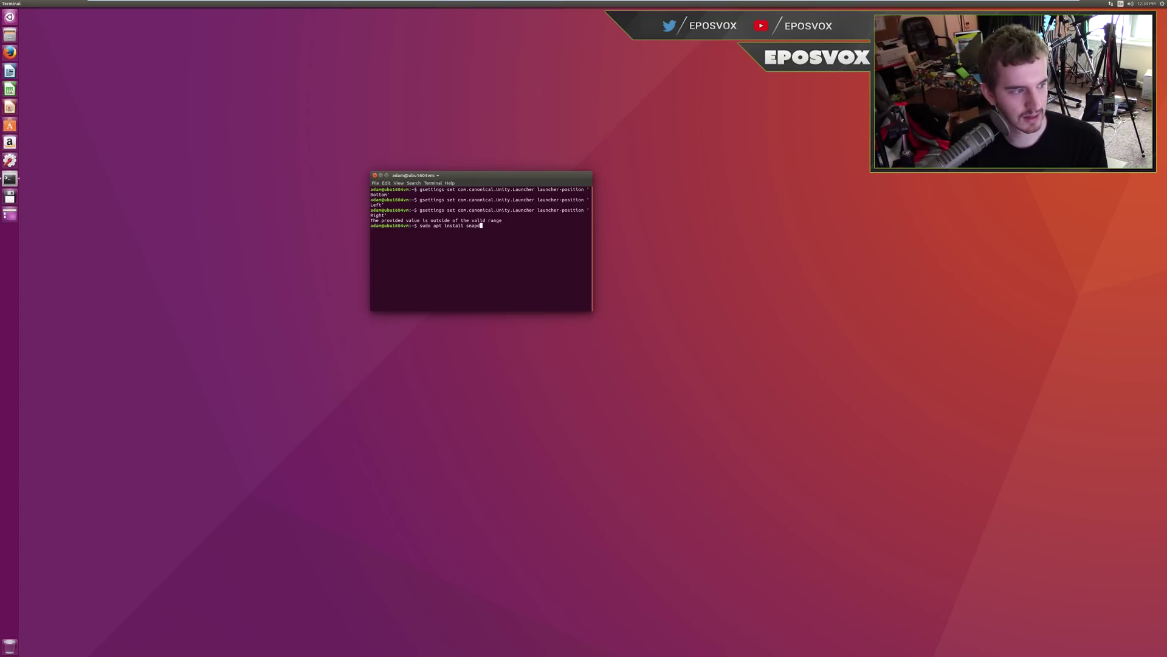
Step: Run the sudo apt install snapd command
key("Return")
key("Return")
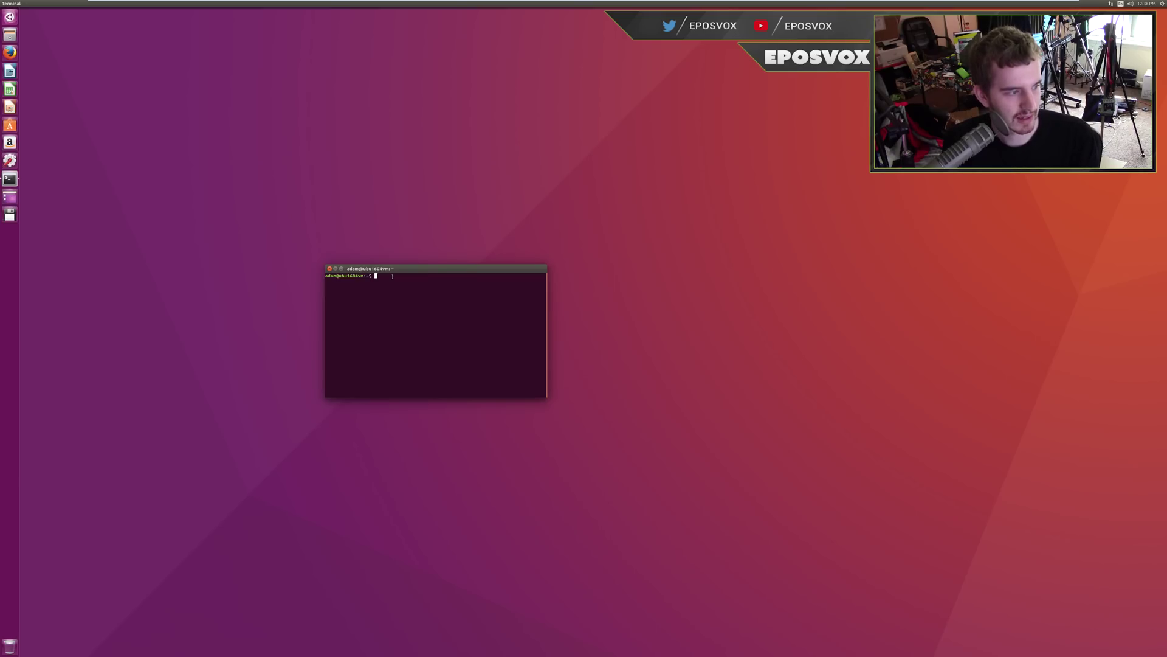
Step: Run sudo snap install ubuntu-calculator-app.ubuntucoredev with the password, widening the terminal to follow progress
type("sudo snap insta")
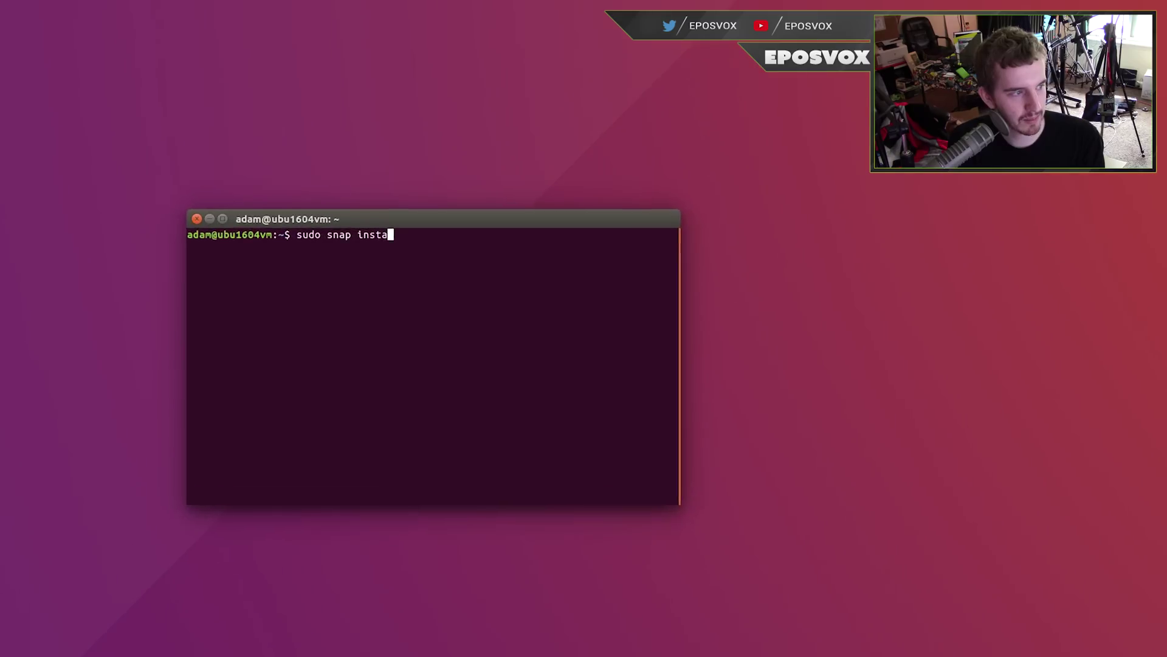
type("ll bub")
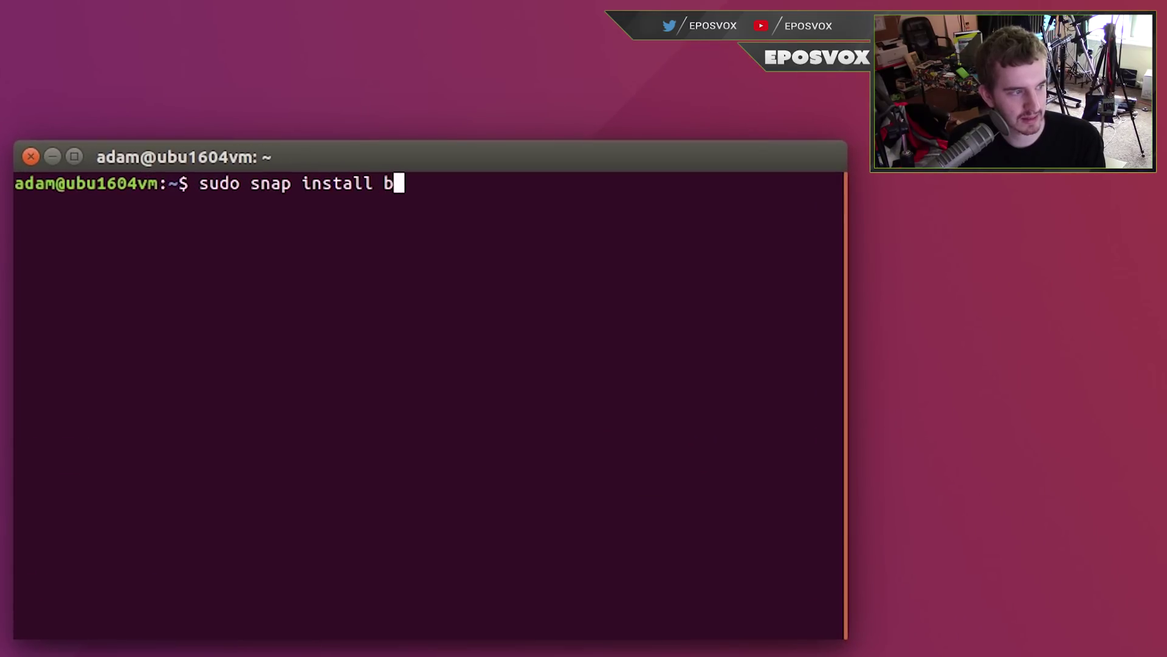
key("BackSpace")
key("BackSpace")
key("BackSpace")
type("ubm")
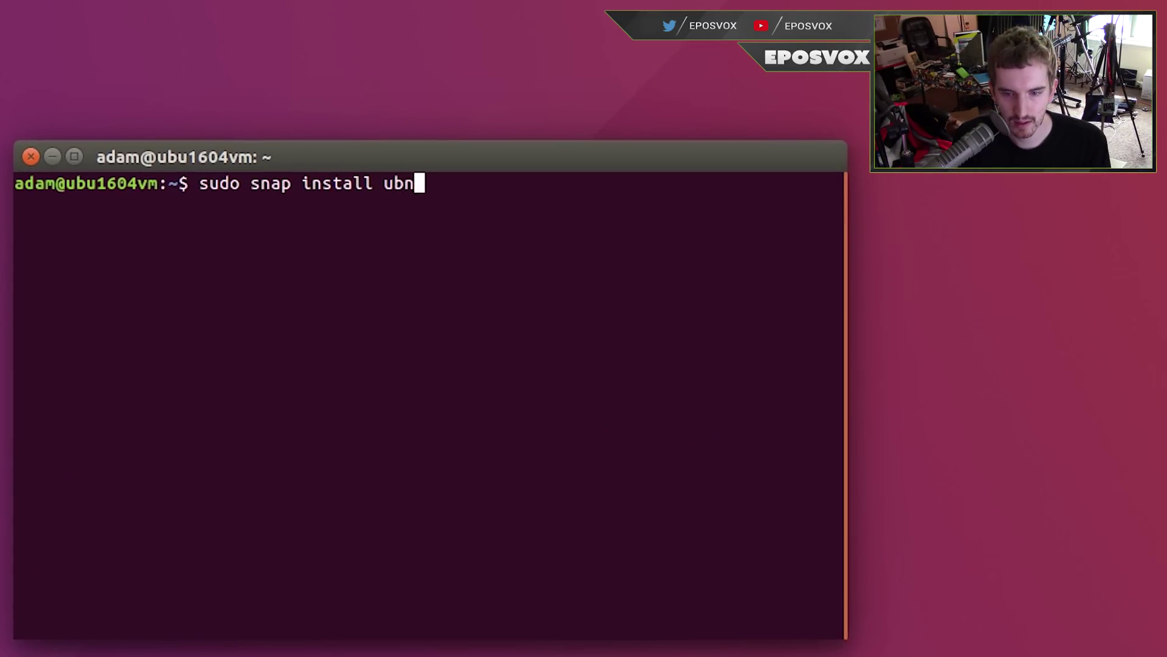
key("BackSpace")
type("yu")
key("BackSpace")
key("BackSpace")
type("untu")
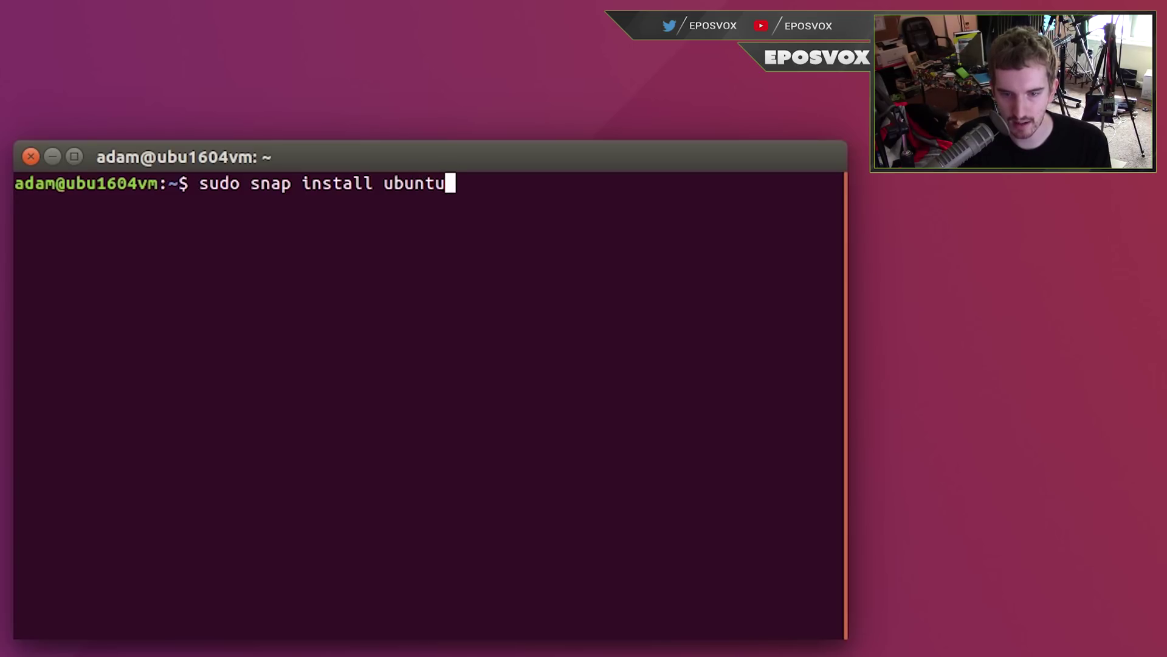
type("-calculator")
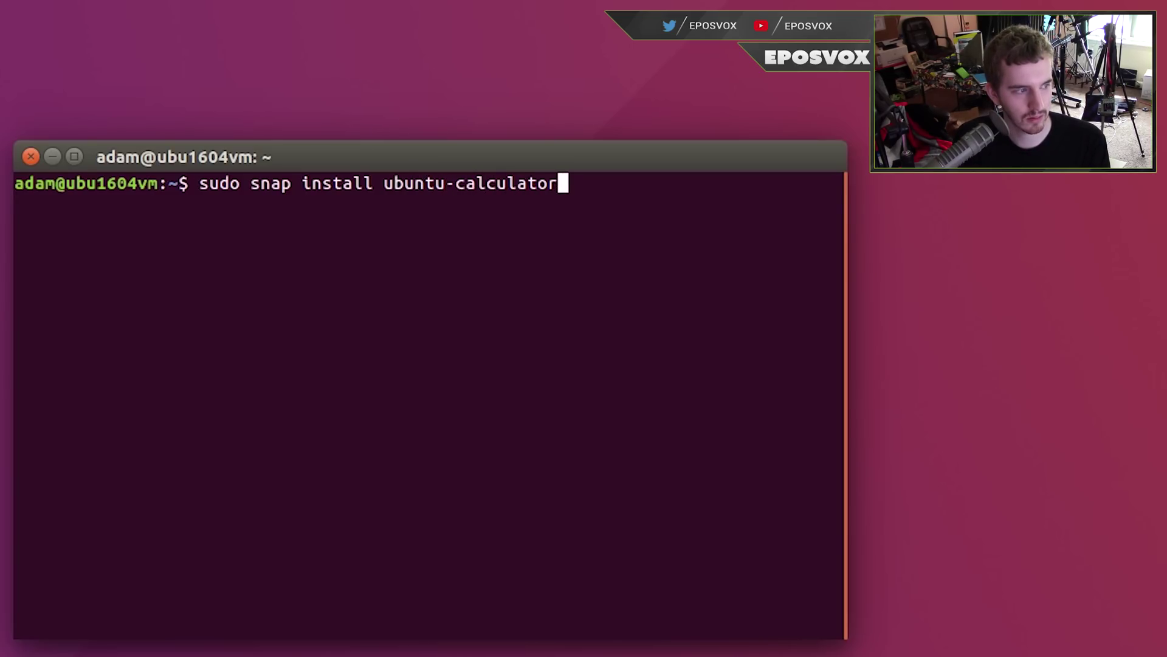
type("-app.ubun")
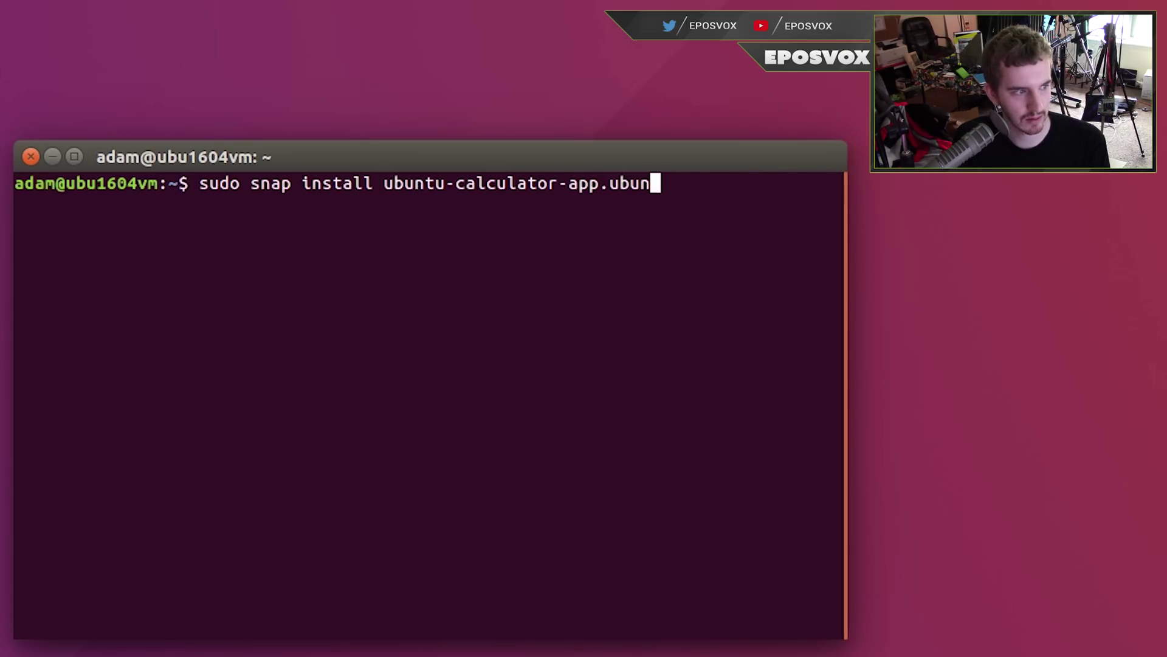
type("tucoredev")
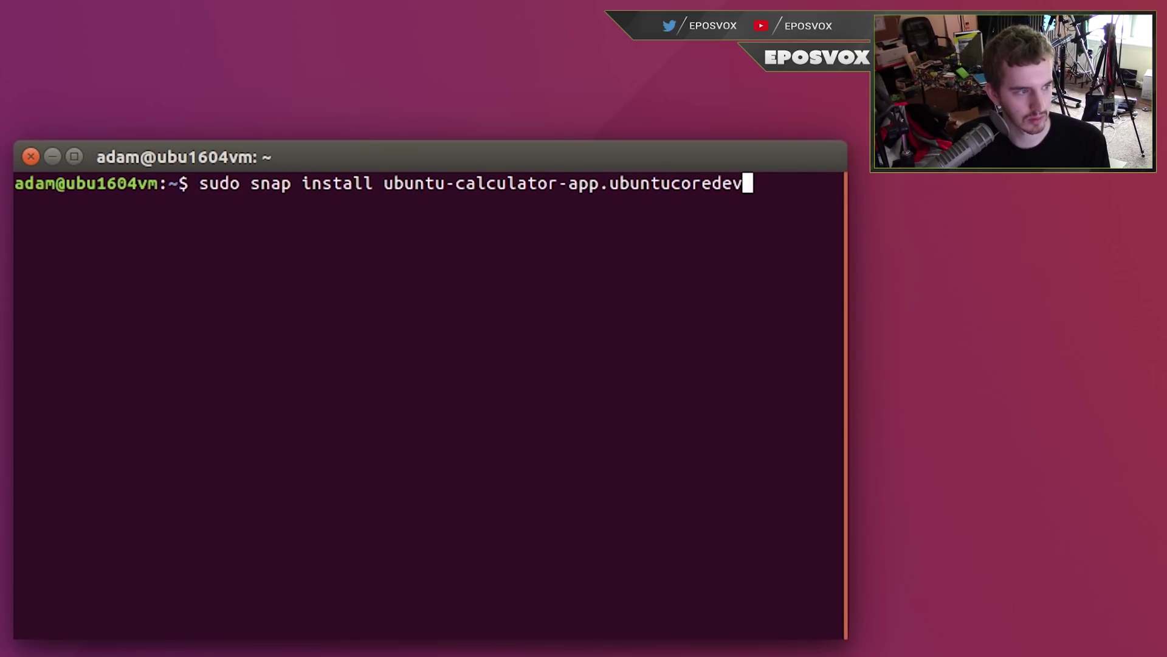
key("Return")
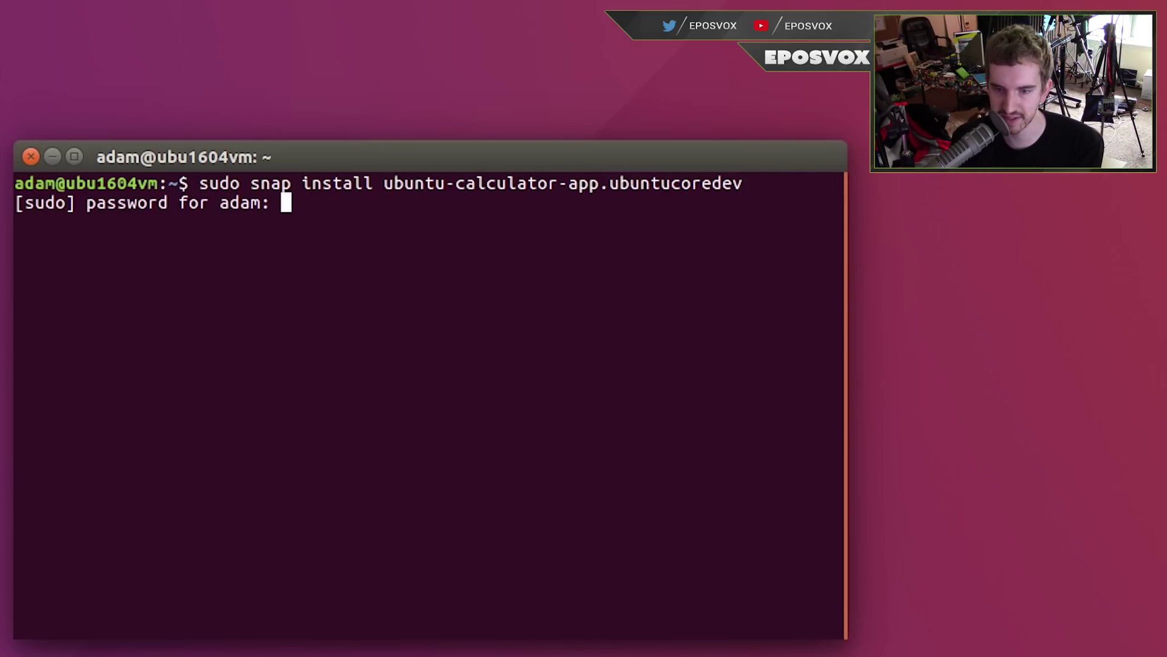
key("Return")
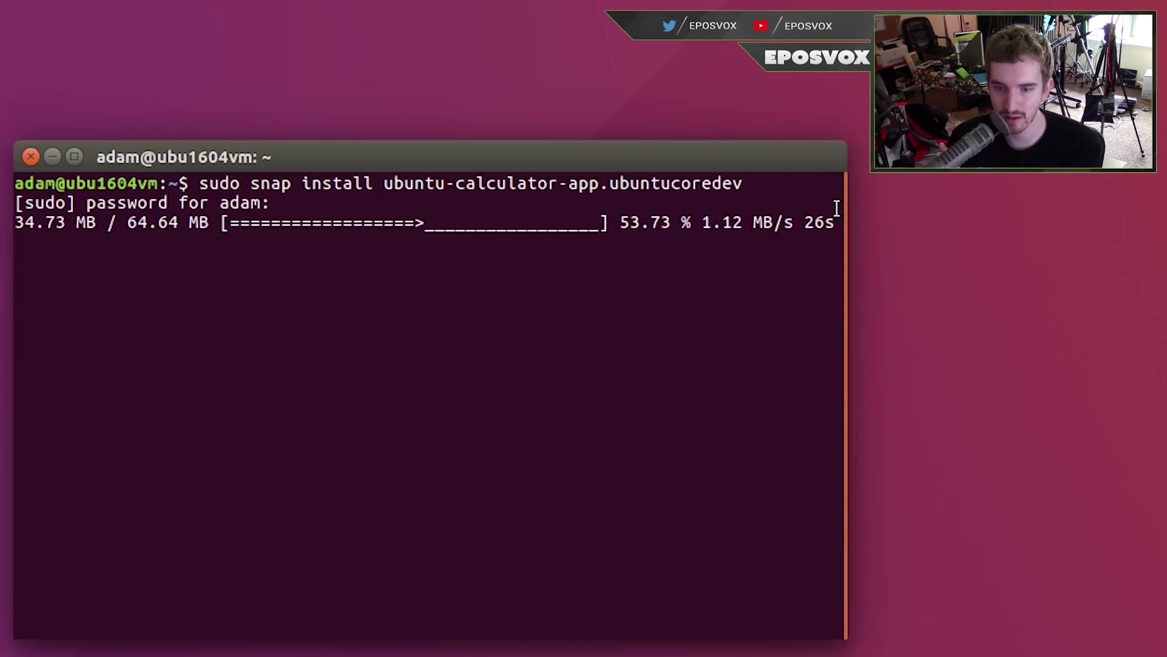
left_click_drag(845, 203, 1009, 183)
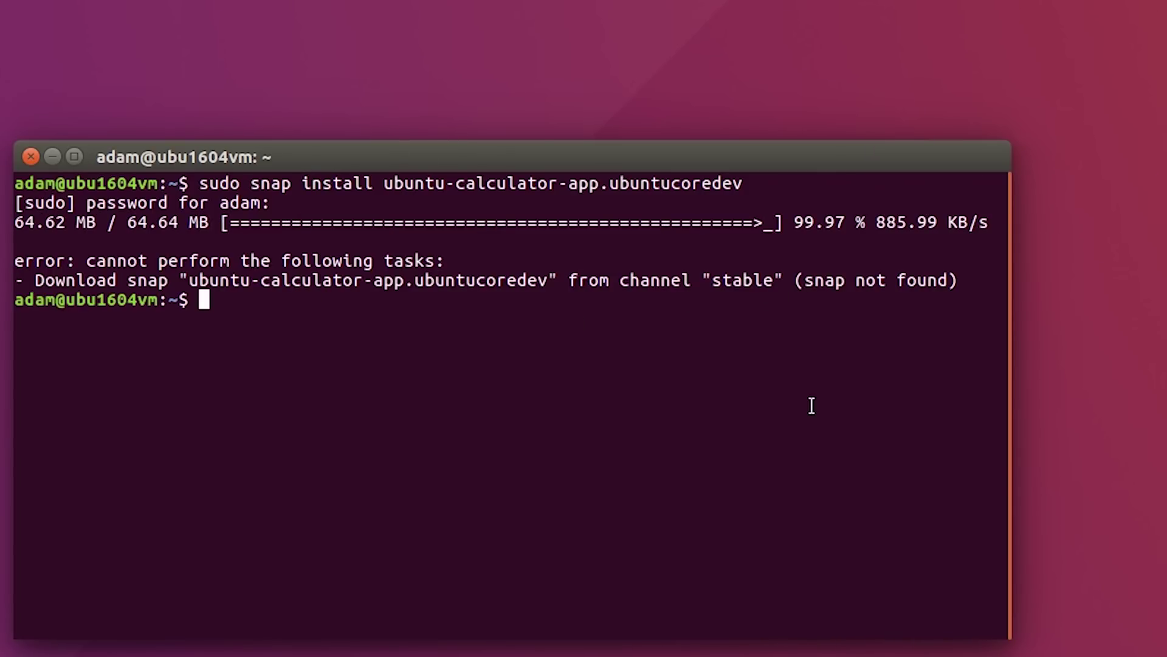
Step: Rerun the calculator snap install twice, then center the terminal and close it with Ctrl+D
key("Up")
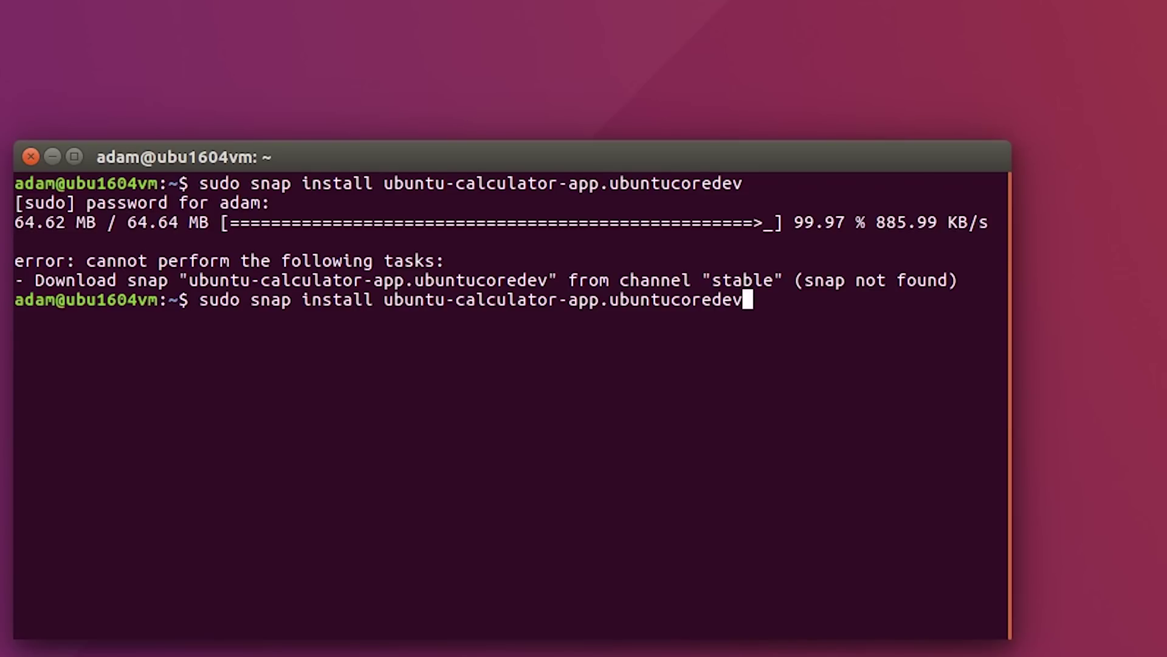
key("Return")
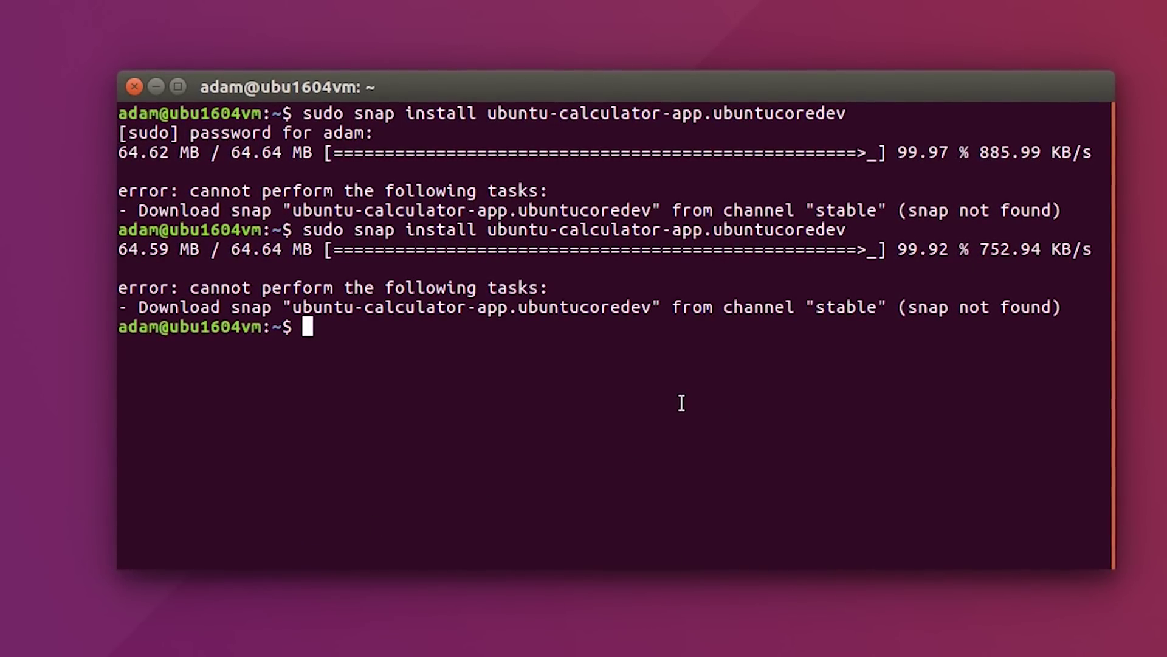
key("Up")
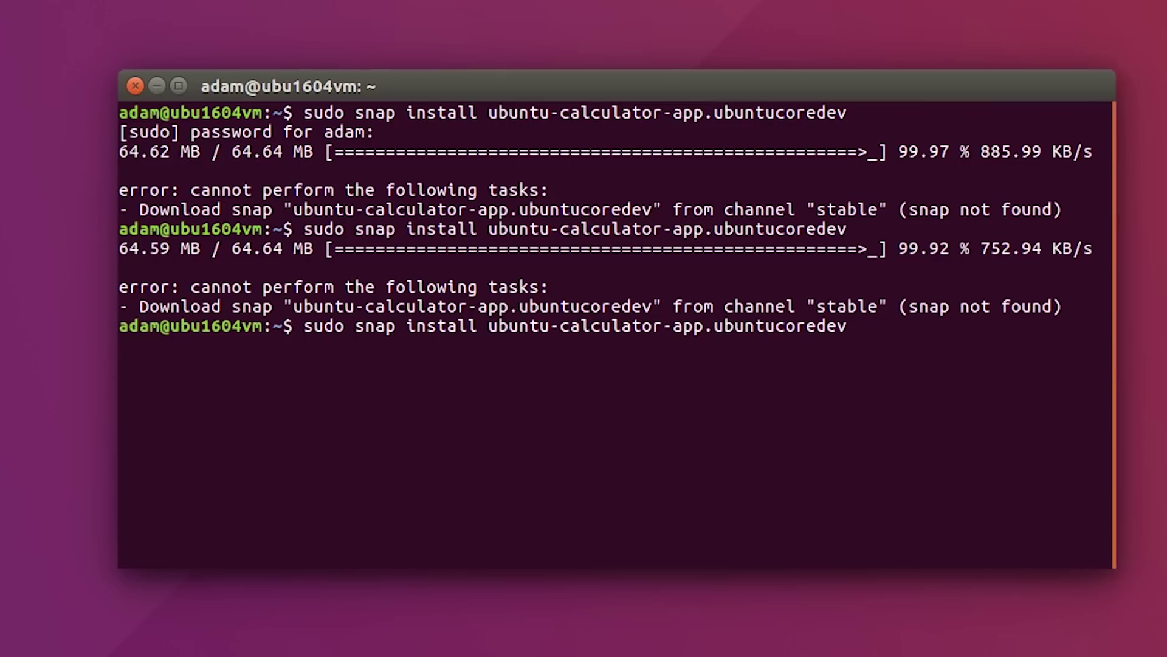
key("Return")
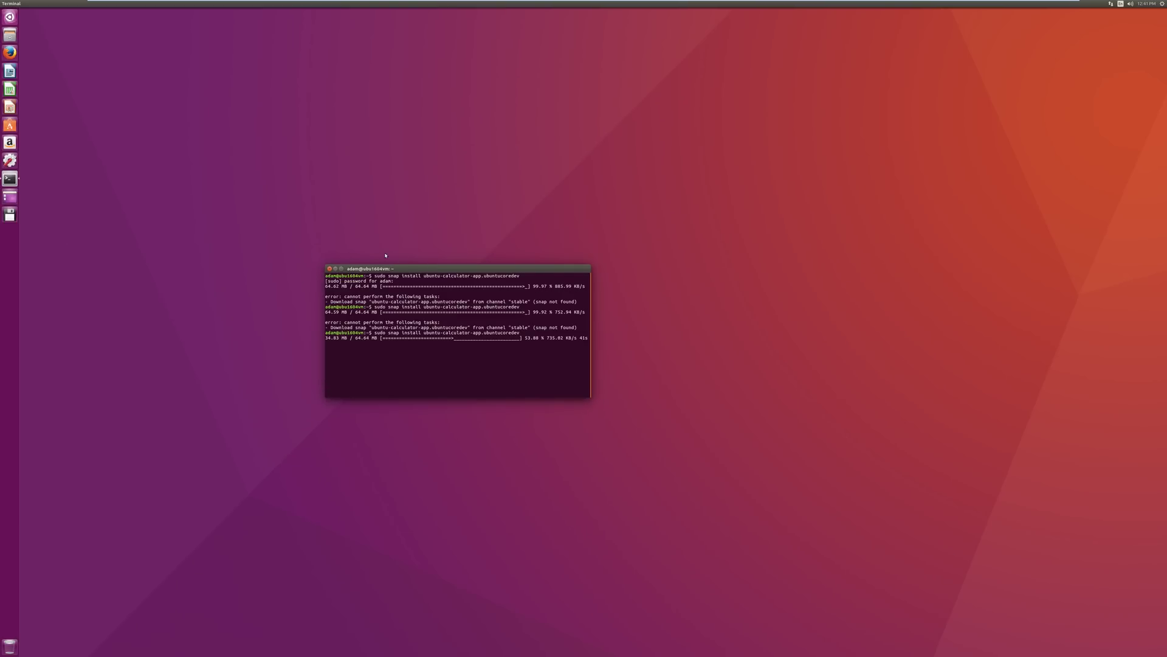
left_click_drag(399, 270, 438, 249)
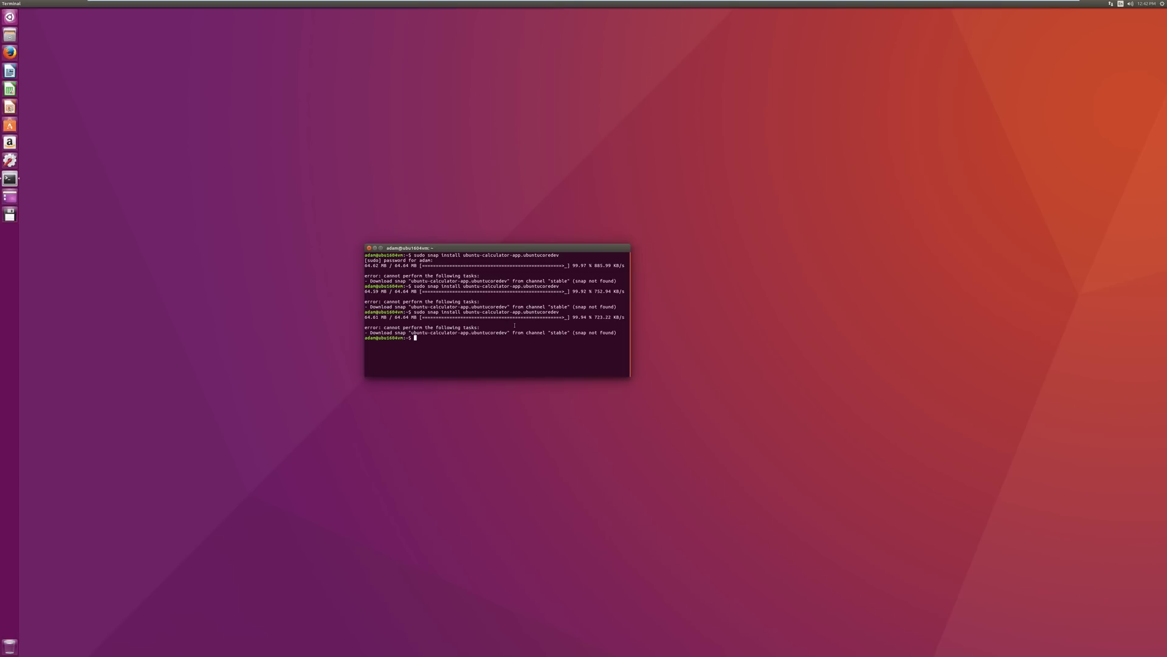
key("ctrl+d")
Step: Install Blender from Ubuntu Software's banner, authorising with the administrator password
left_click(9, 124)
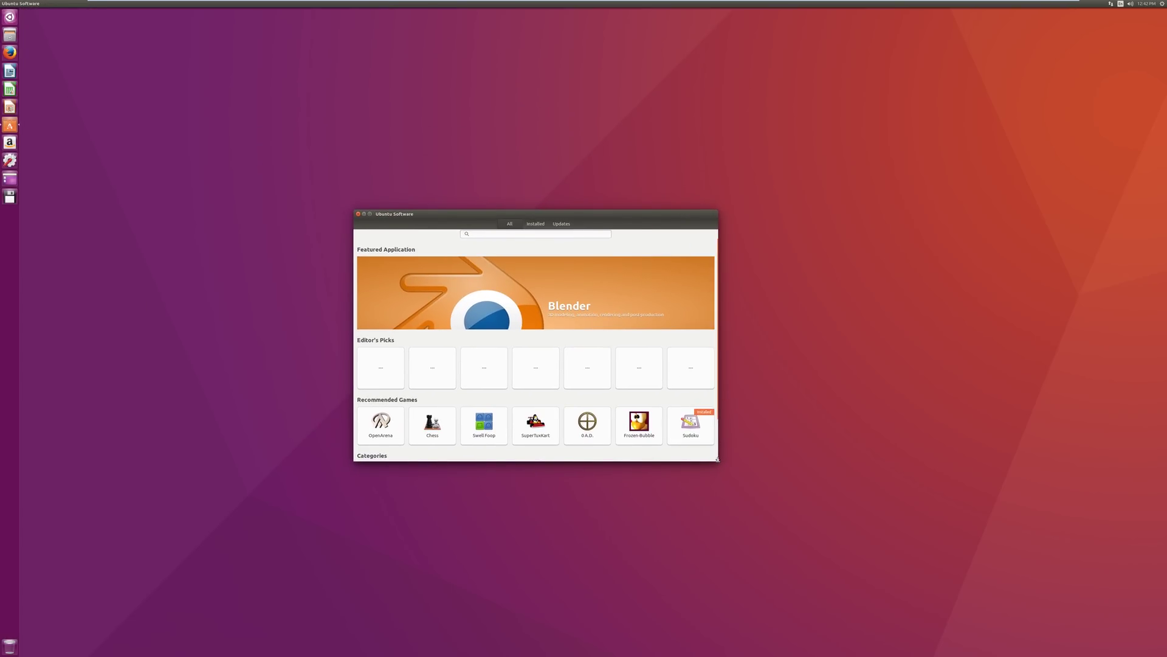
left_click_drag(717, 462, 954, 585)
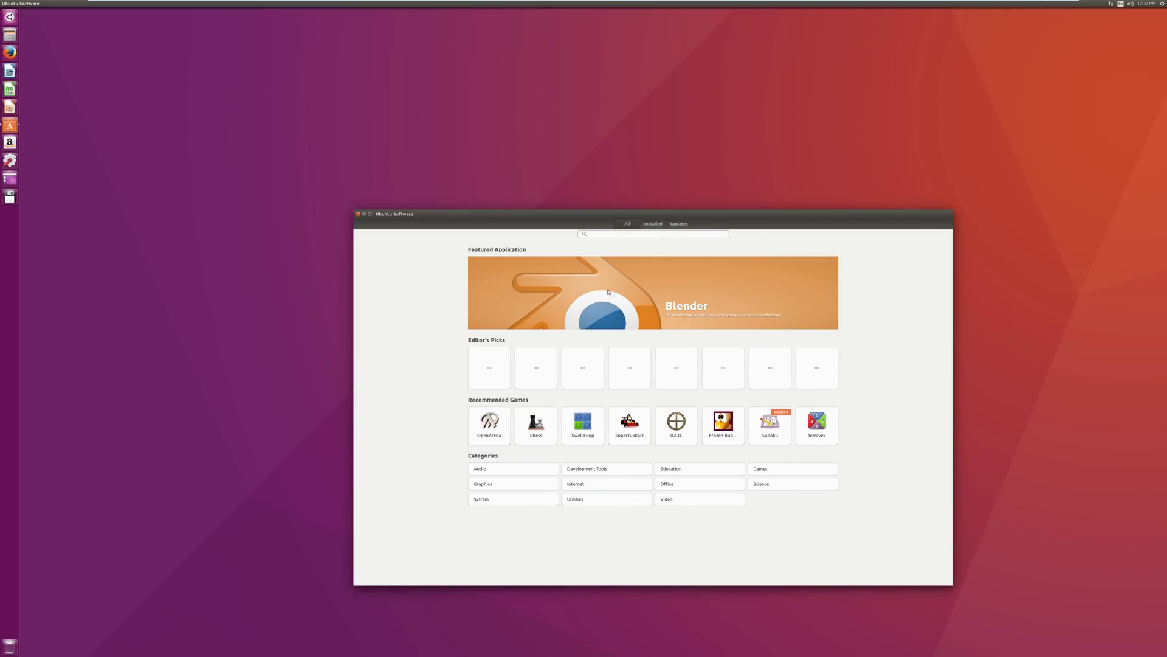
left_click(609, 292)
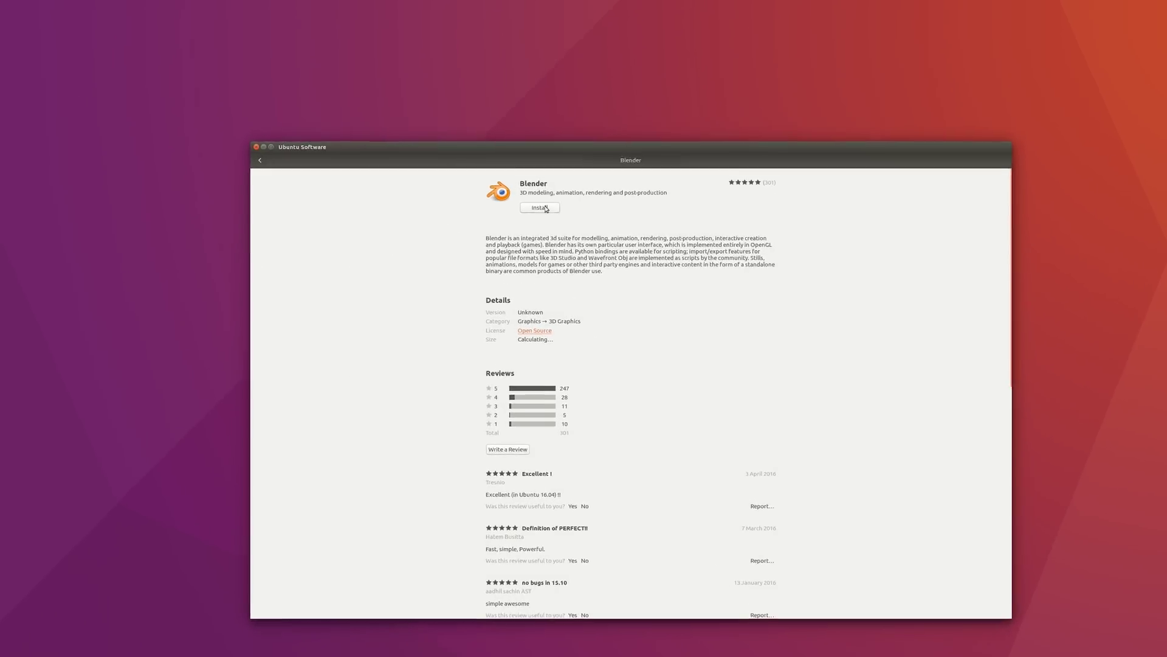
left_click(581, 261)
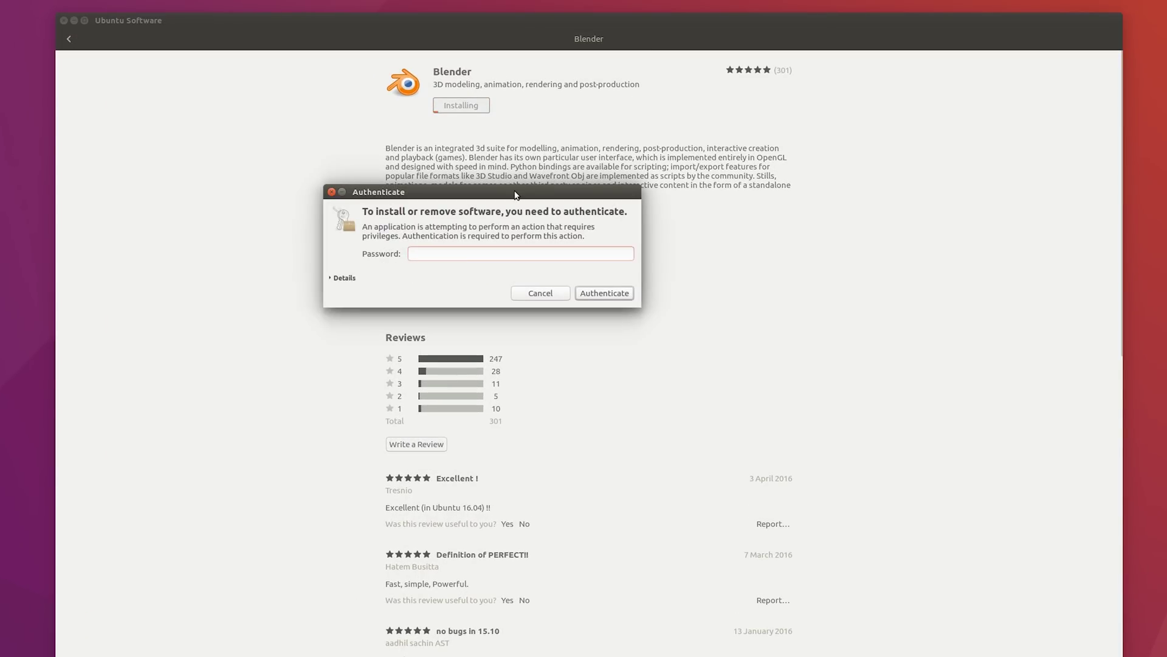
type("*****")
key("Return")
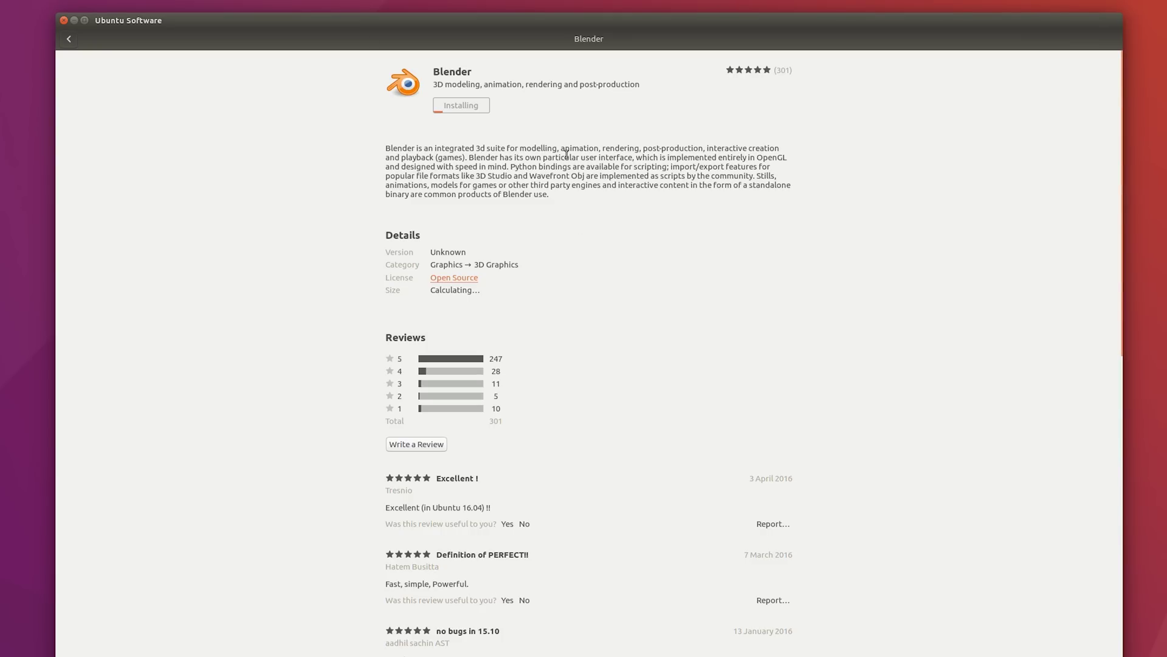
left_click(69, 41)
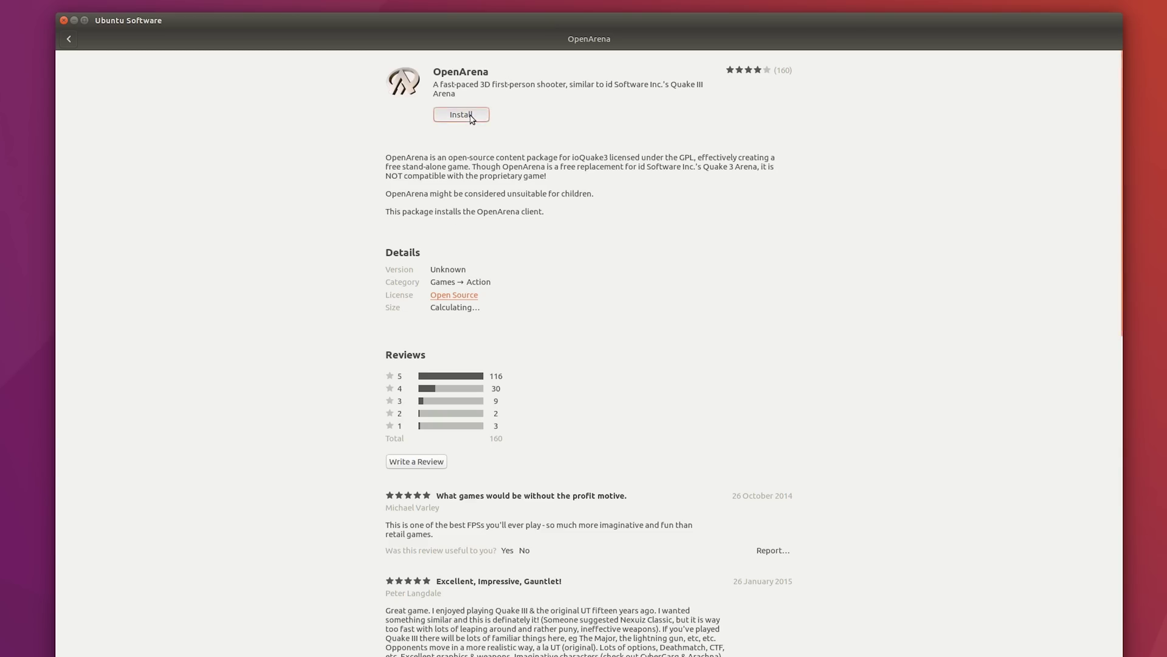
Step: Install OpenArena and SuperTuxKart from their store pages, then view the Installed list
left_click(471, 115)
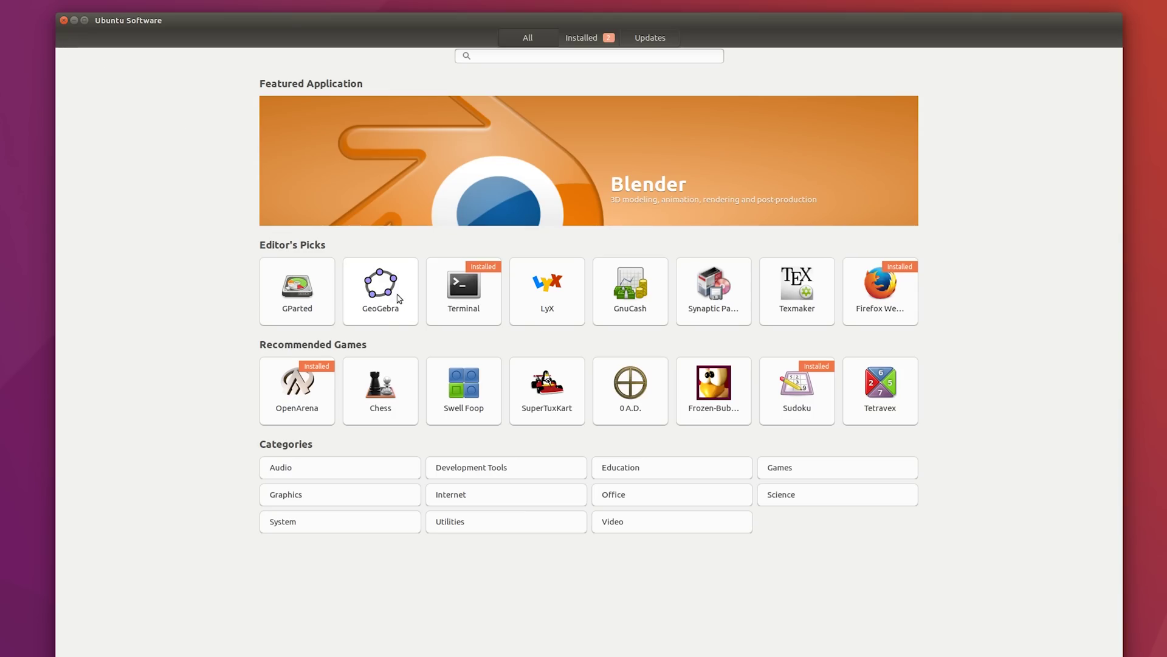
left_click(68, 40)
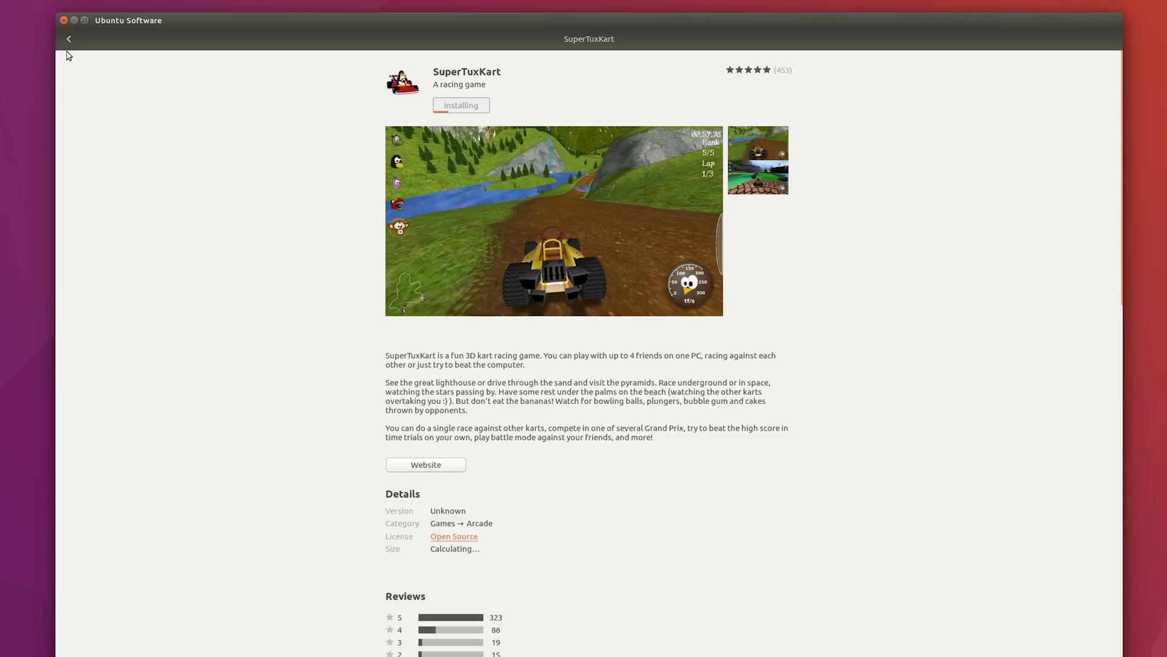
left_click(69, 38)
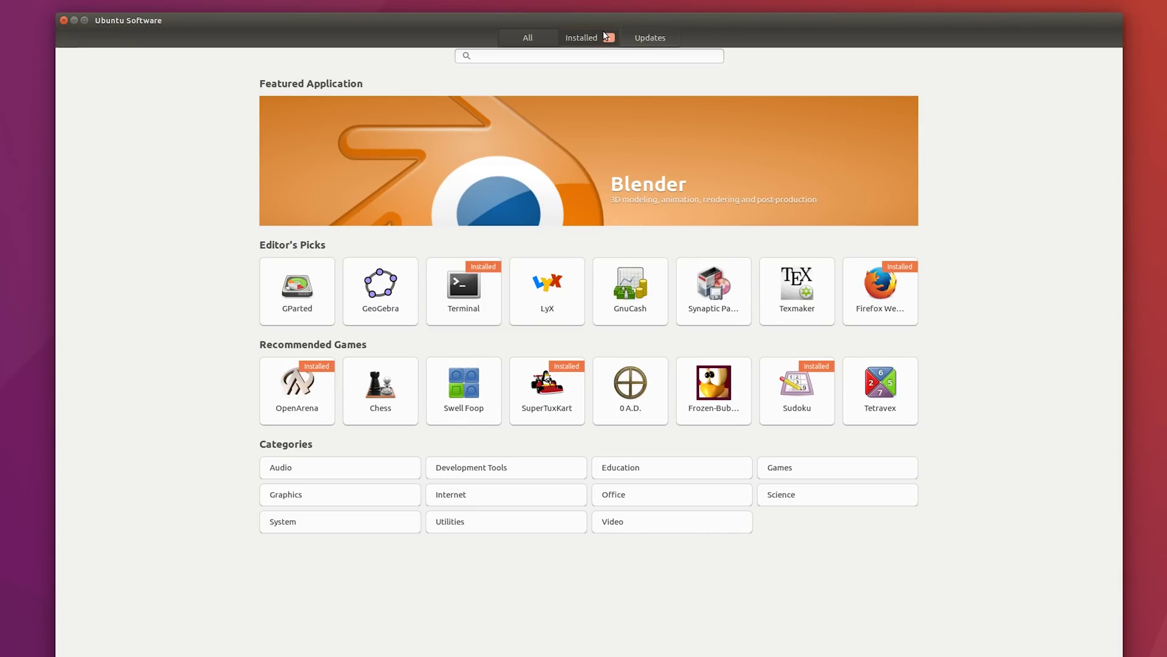
left_click(605, 37)
Step: Check the Updates, Installed and All tabs, ending on the Installed list
left_click(646, 37)
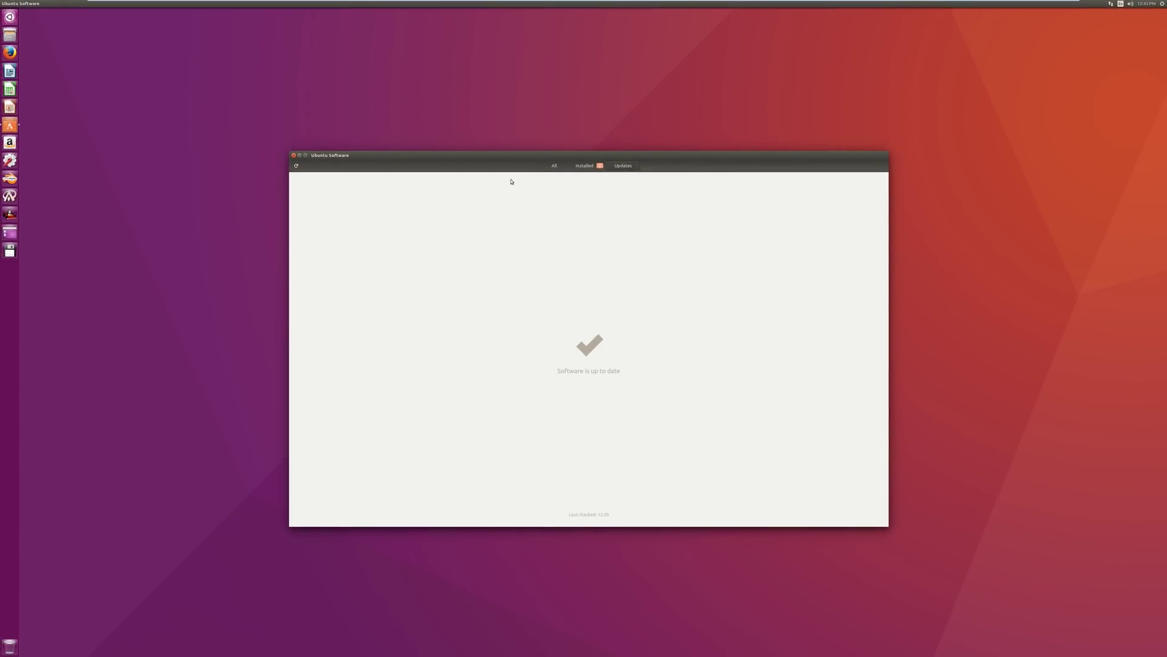
left_click(584, 166)
left_click(554, 165)
left_click(590, 165)
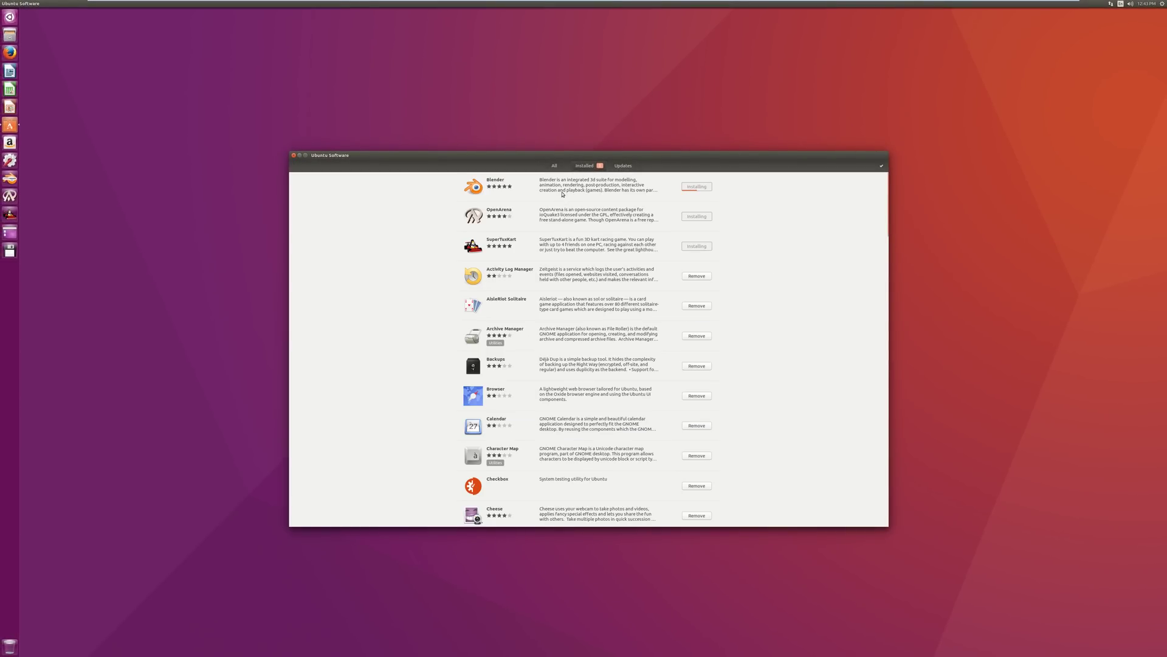
Step: Launch a new Terminal from the Dash and center it over Ubuntu Software
left_click(9, 17)
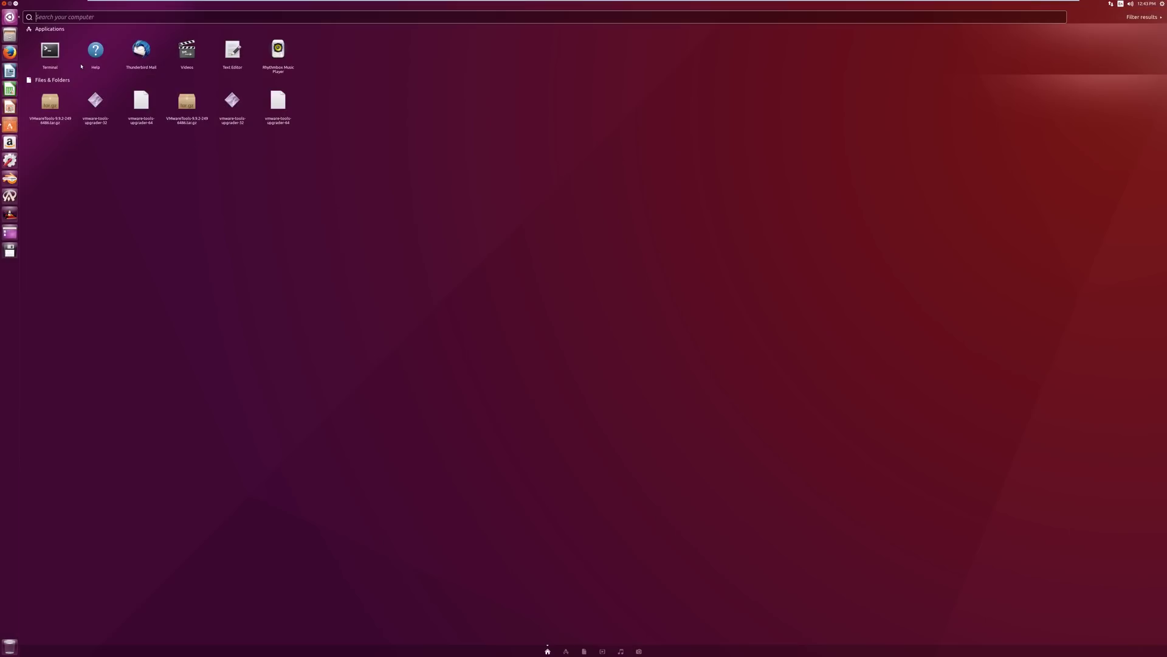
left_click(58, 48)
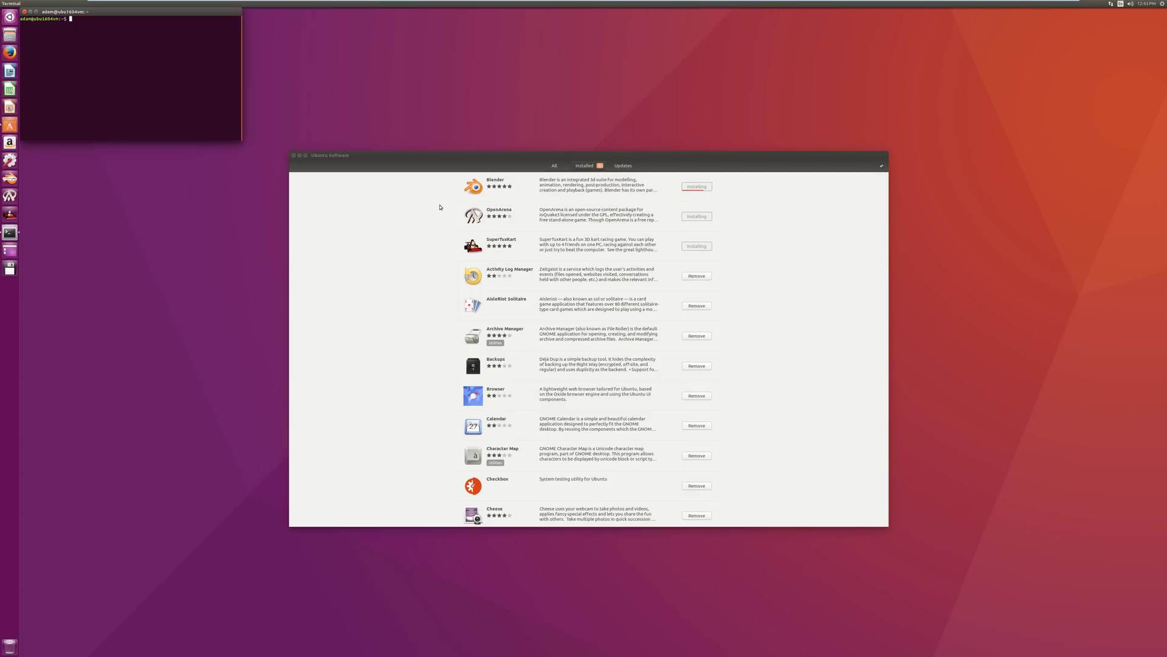
left_click_drag(162, 12, 714, 295)
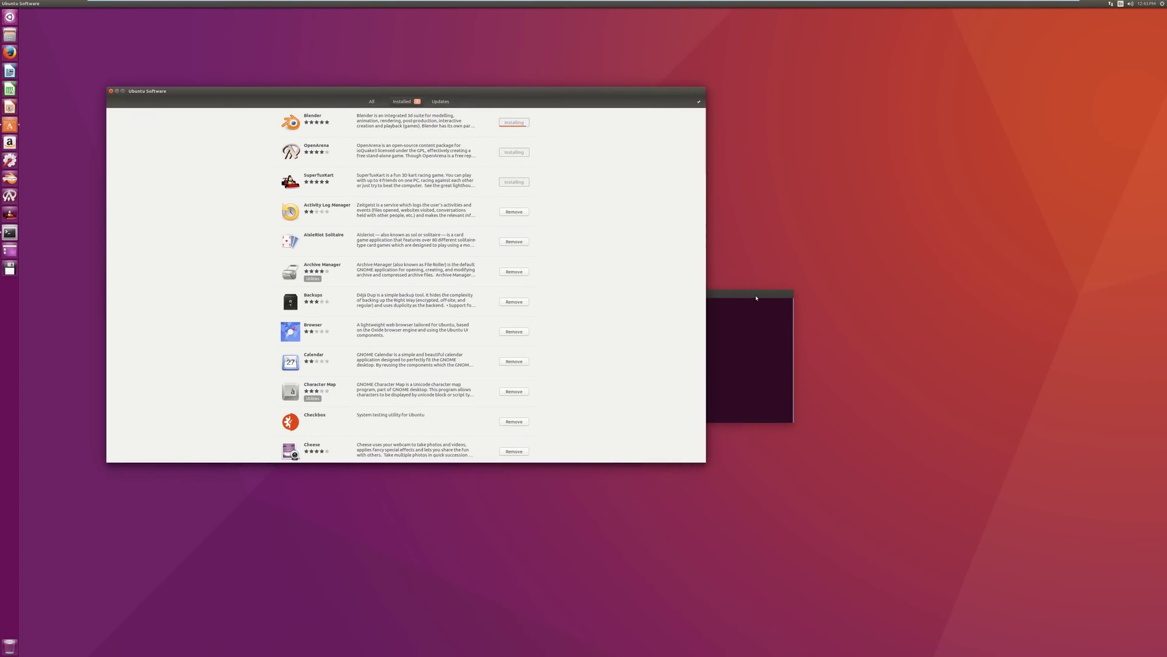
Step: Switch between Terminal and Ubuntu Software, leaving Terminal's failed compiz install in front
left_click(756, 294)
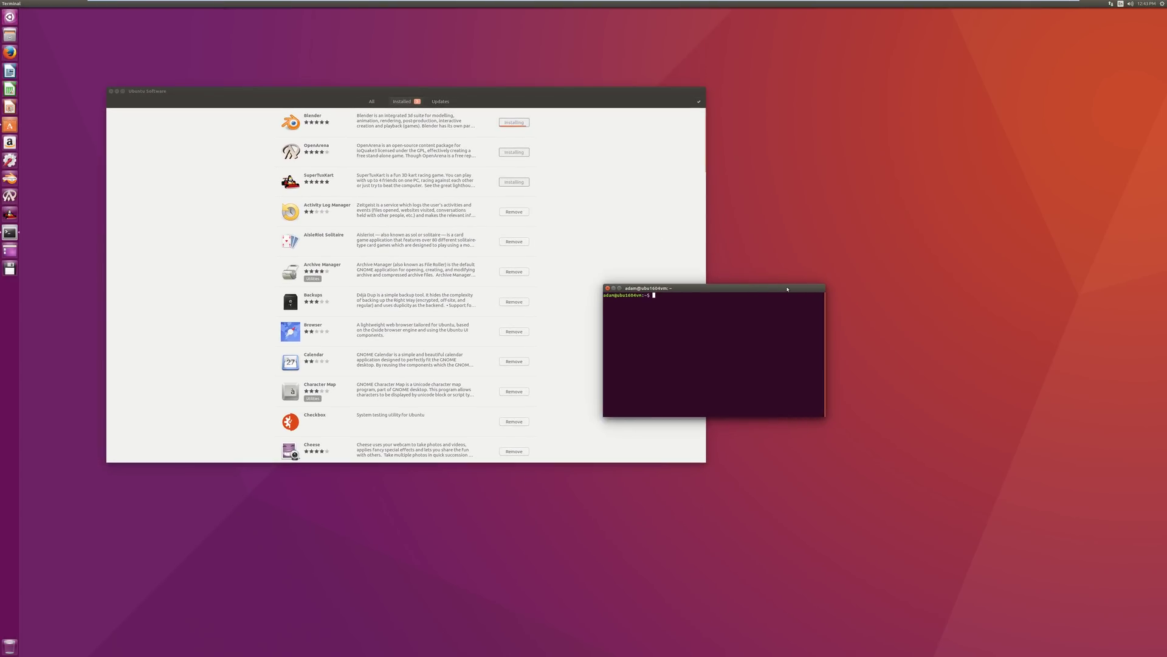
left_click(558, 146)
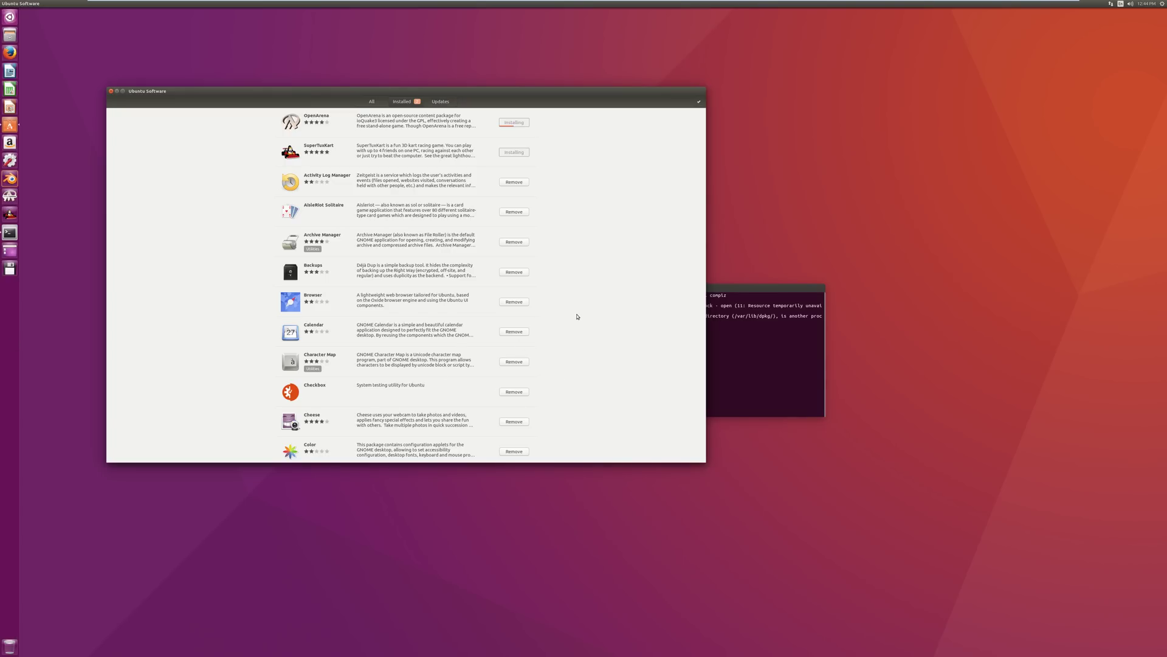
left_click(755, 290)
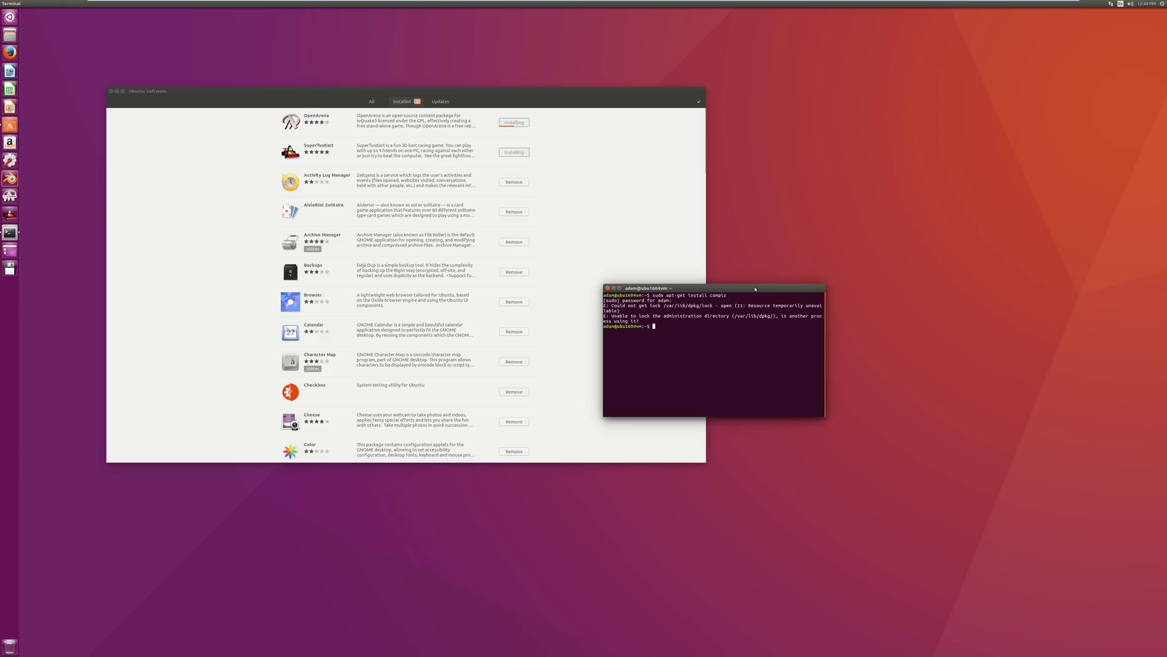